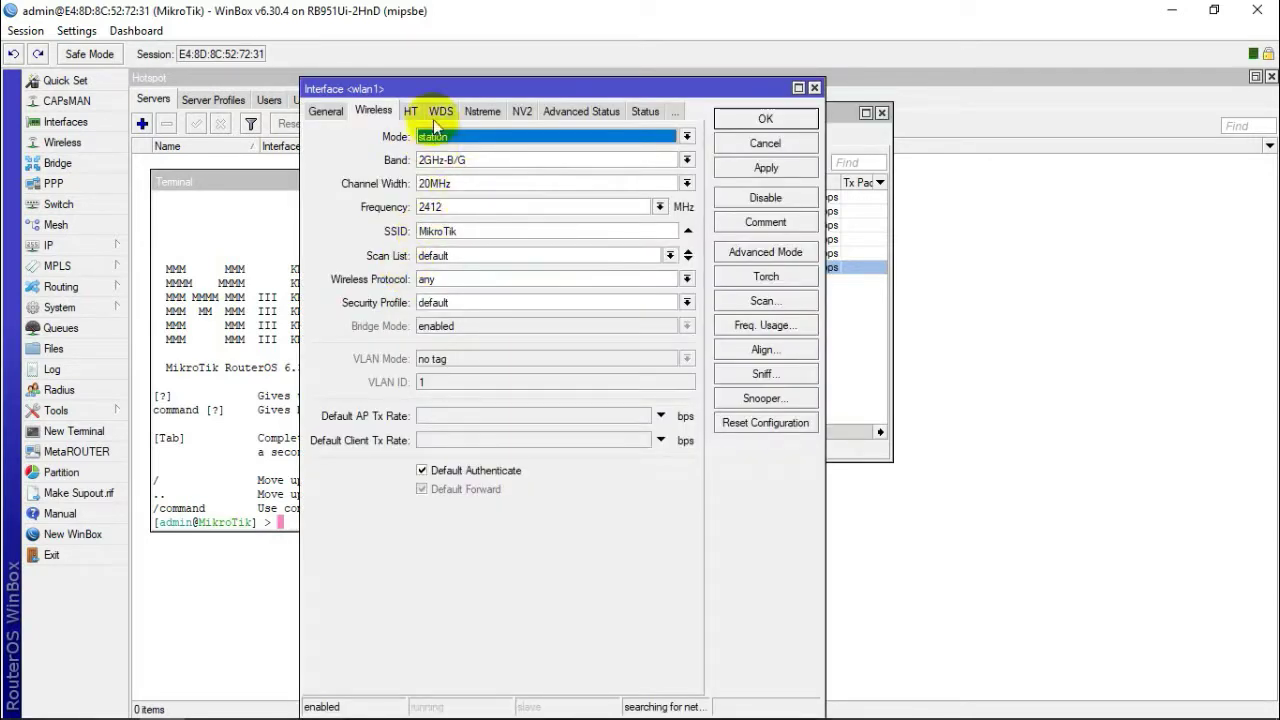
Step: Replace wlan1's SSID with the network name Megan2a
{"action": "left_click", "coordinate": [487, 232]}
{"action": "key", "text": "BackSpace"}
{"action": "key", "text": "BackSpace"}
{"action": "key", "text": "BackSpace"}
{"action": "key", "text": "BackSpace"}
{"action": "key", "text": "BackSpace"}
{"action": "key", "text": "BackSpace"}
{"action": "key", "text": "BackSpace"}
{"action": "key", "text": "BackSpace"}
{"action": "type", "text": "Megan2a"}
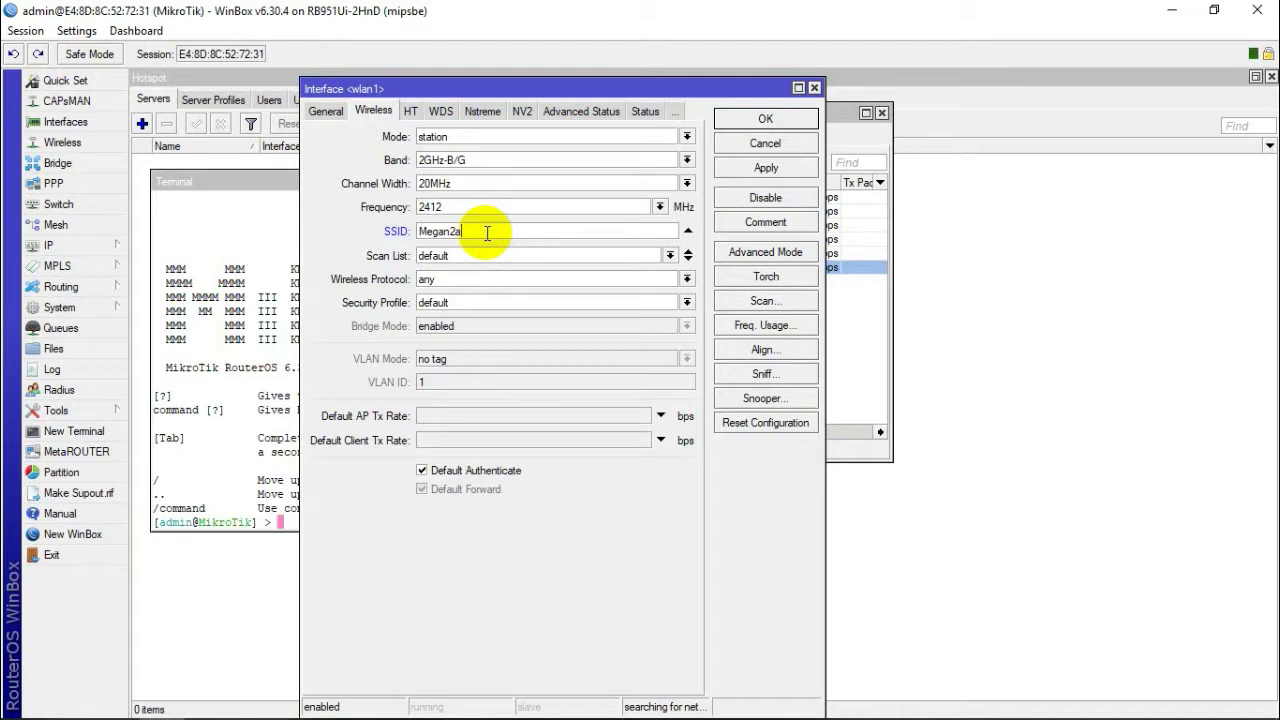
Step: Set wlan1's wireless mode to ap bridge and save the settings
{"action": "left_click", "coordinate": [491, 161]}
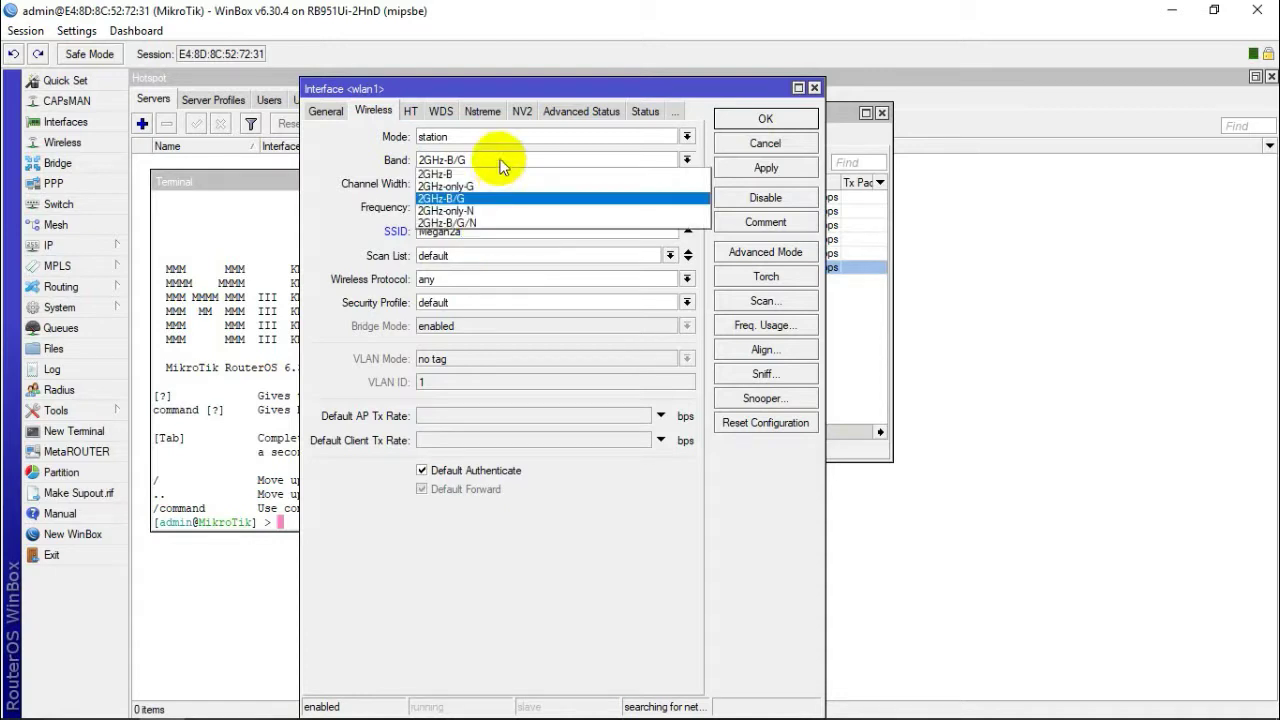
{"action": "left_click", "coordinate": [502, 130]}
{"action": "left_click", "coordinate": [503, 137]}
{"action": "left_click", "coordinate": [487, 175]}
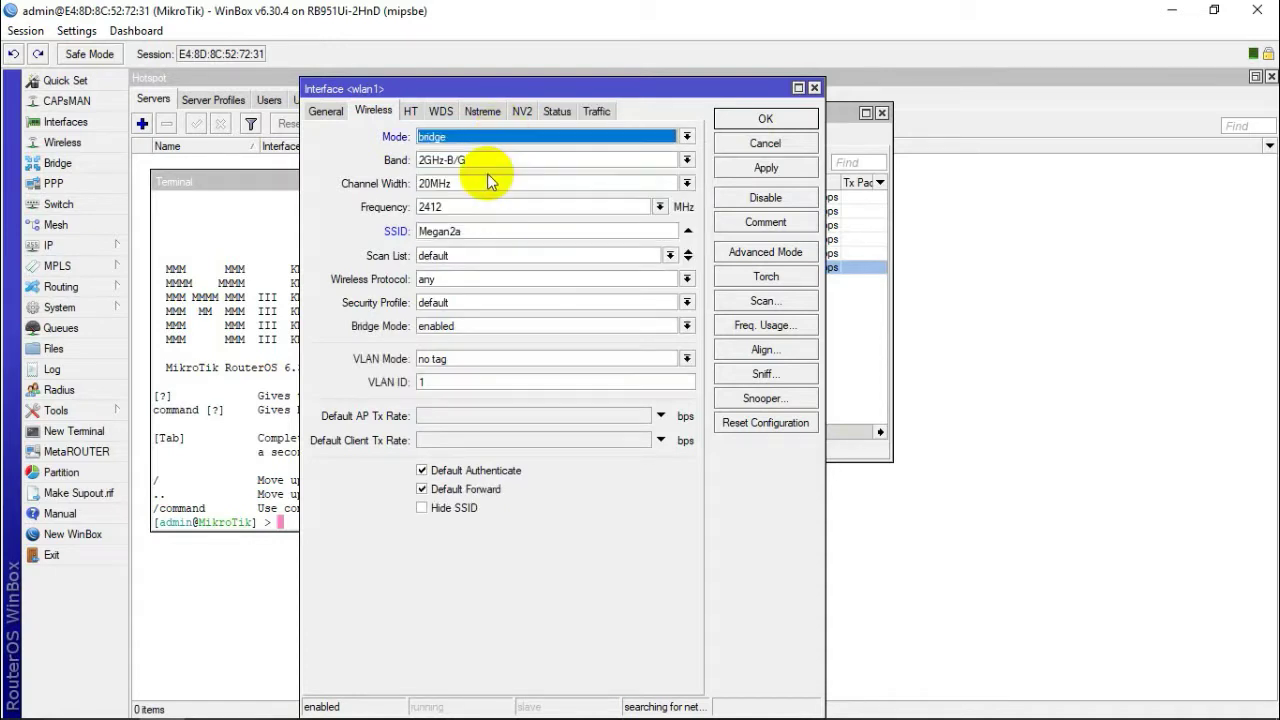
{"action": "left_click", "coordinate": [457, 137]}
{"action": "left_click", "coordinate": [468, 163]}
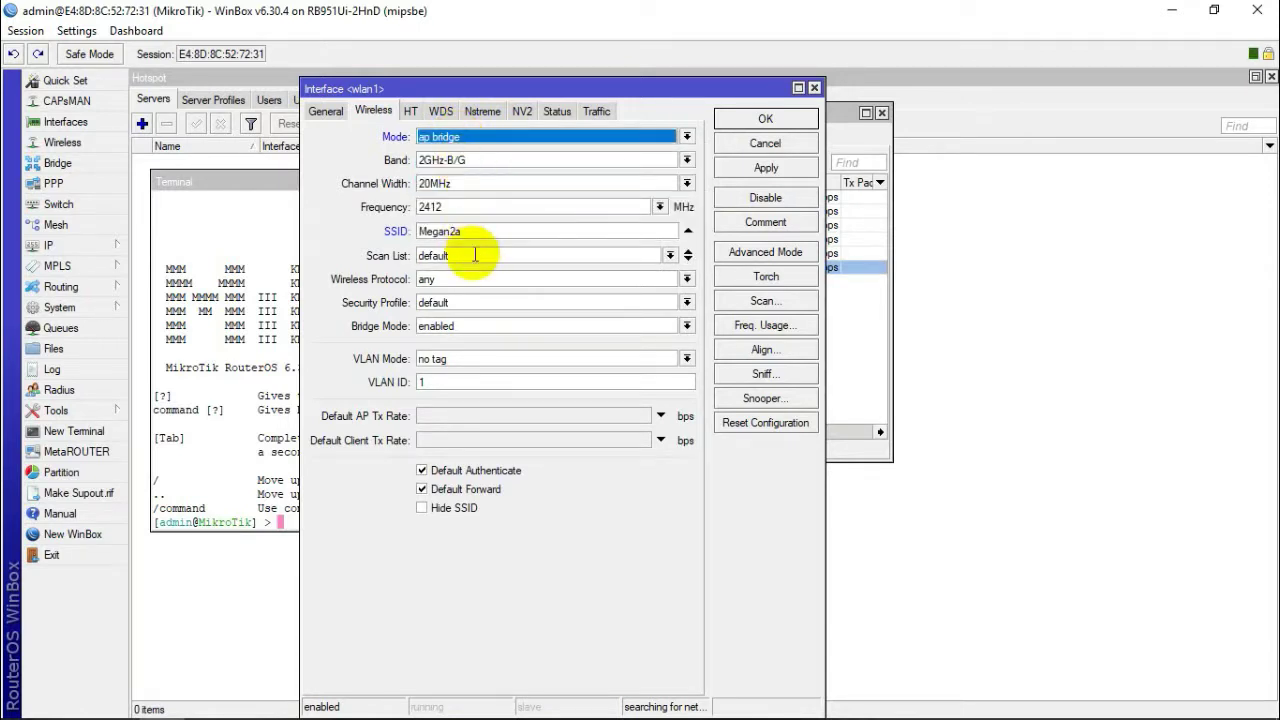
{"action": "left_click", "coordinate": [760, 118]}
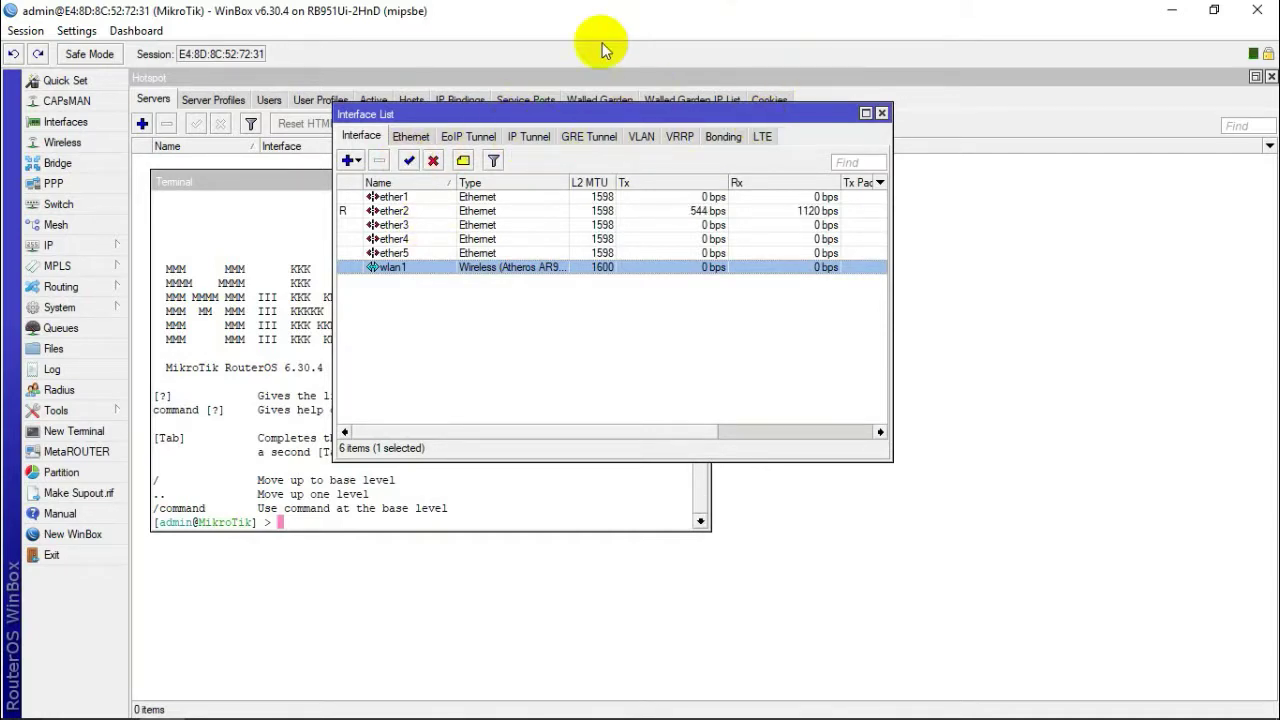
Step: Open the IP Addresses list and start a new address 192.168.126.1
{"action": "left_click", "coordinate": [881, 113]}
{"action": "left_click", "coordinate": [82, 245]}
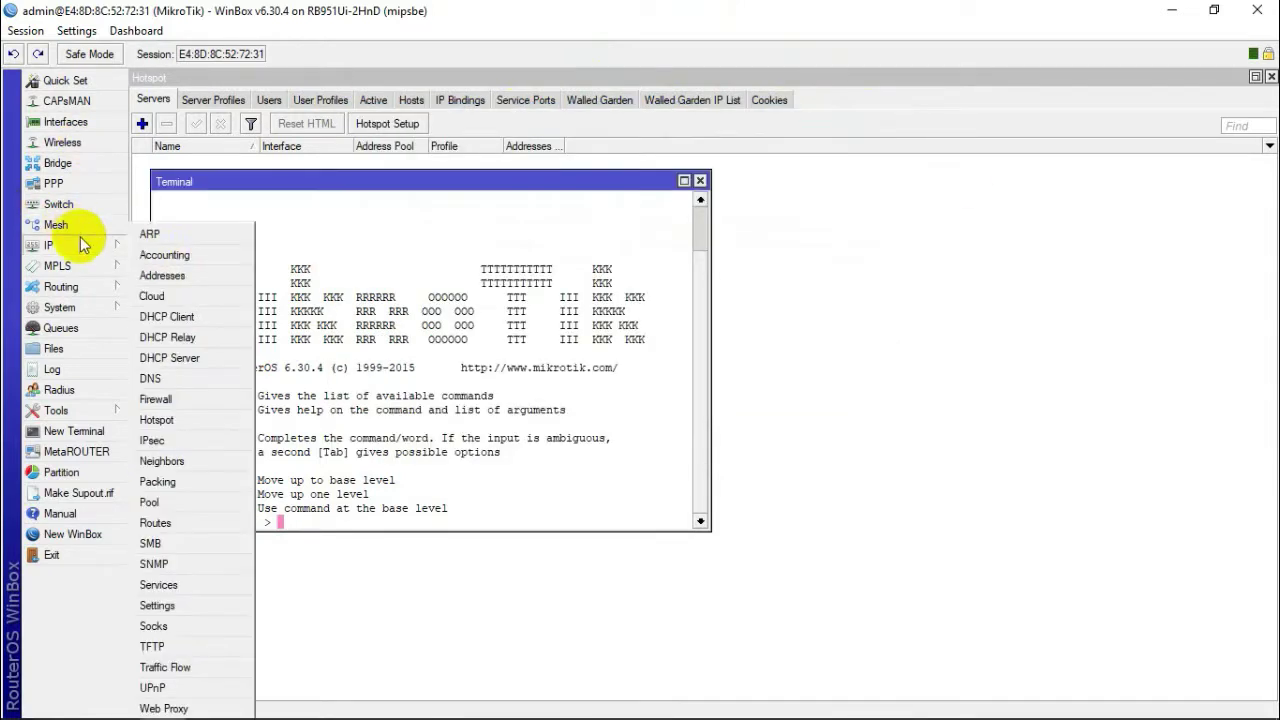
{"action": "left_click", "coordinate": [162, 275]}
{"action": "left_click", "coordinate": [469, 282]}
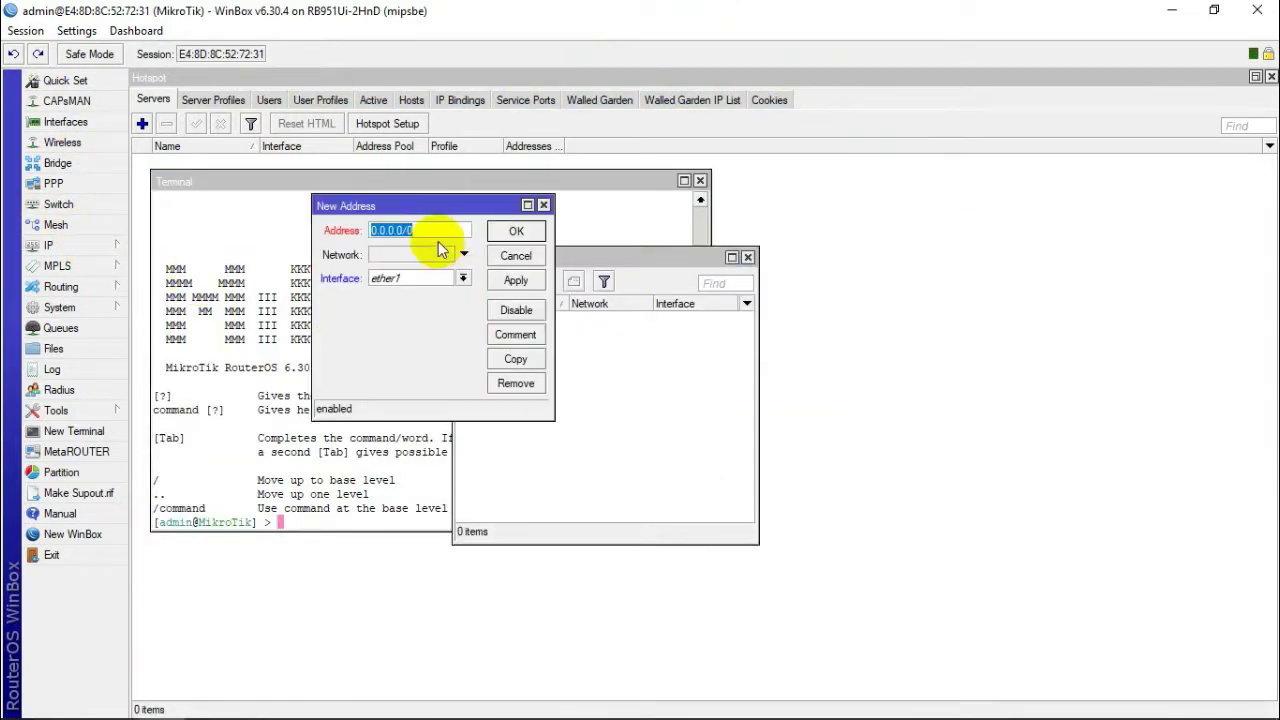
{"action": "type", "text": "192.168."}
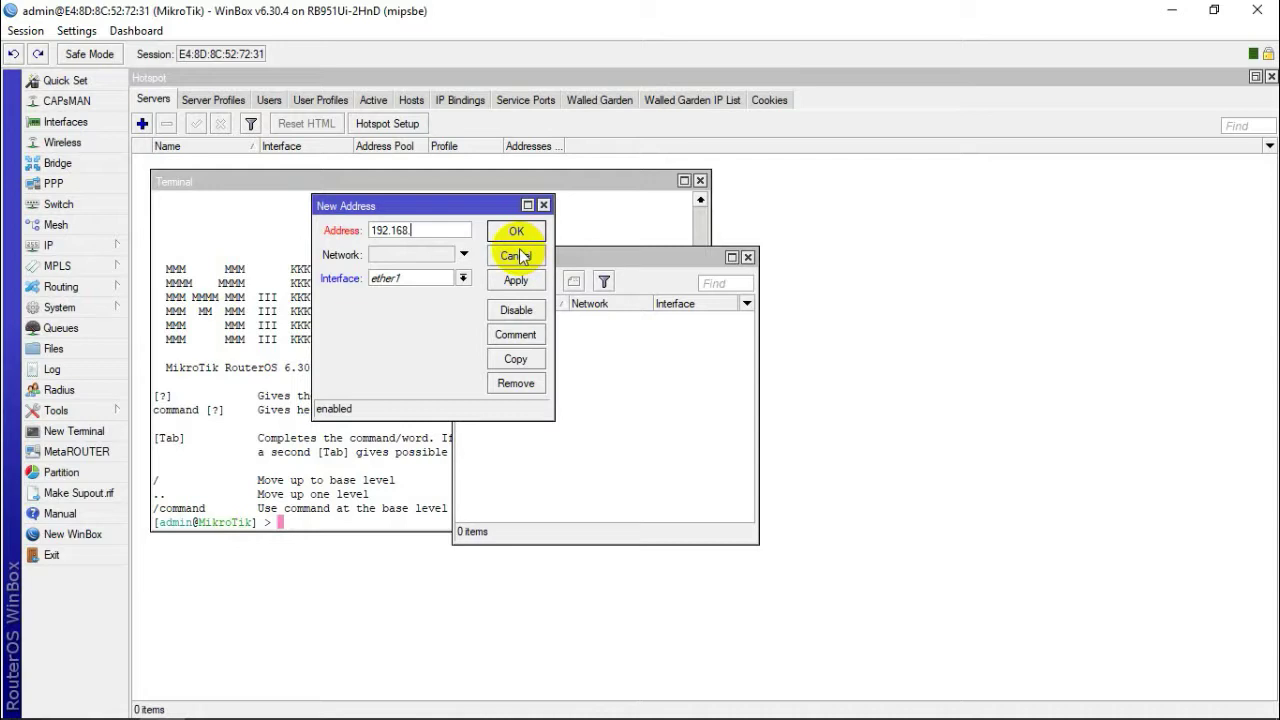
{"action": "type", "text": "126.1"}
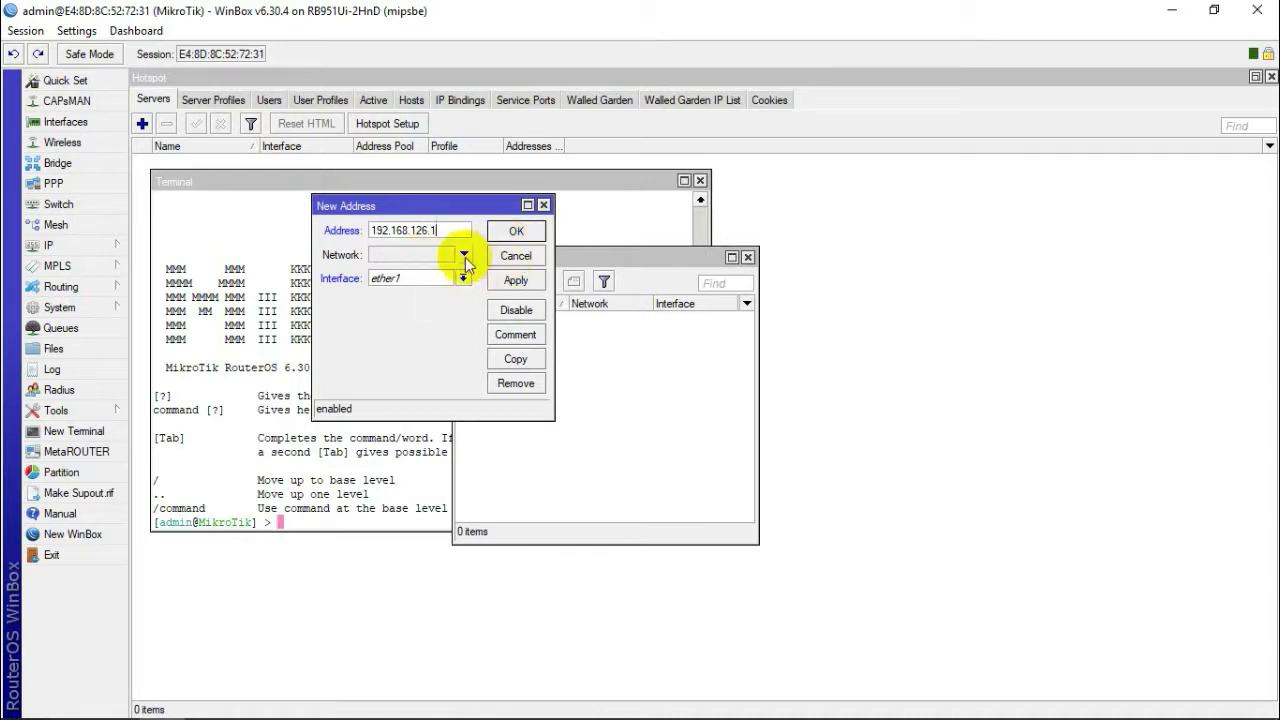
Step: Reset the network field to its default and save the 192.168.126.1 address
{"action": "left_click", "coordinate": [464, 255]}
{"action": "type", "text": "1"}
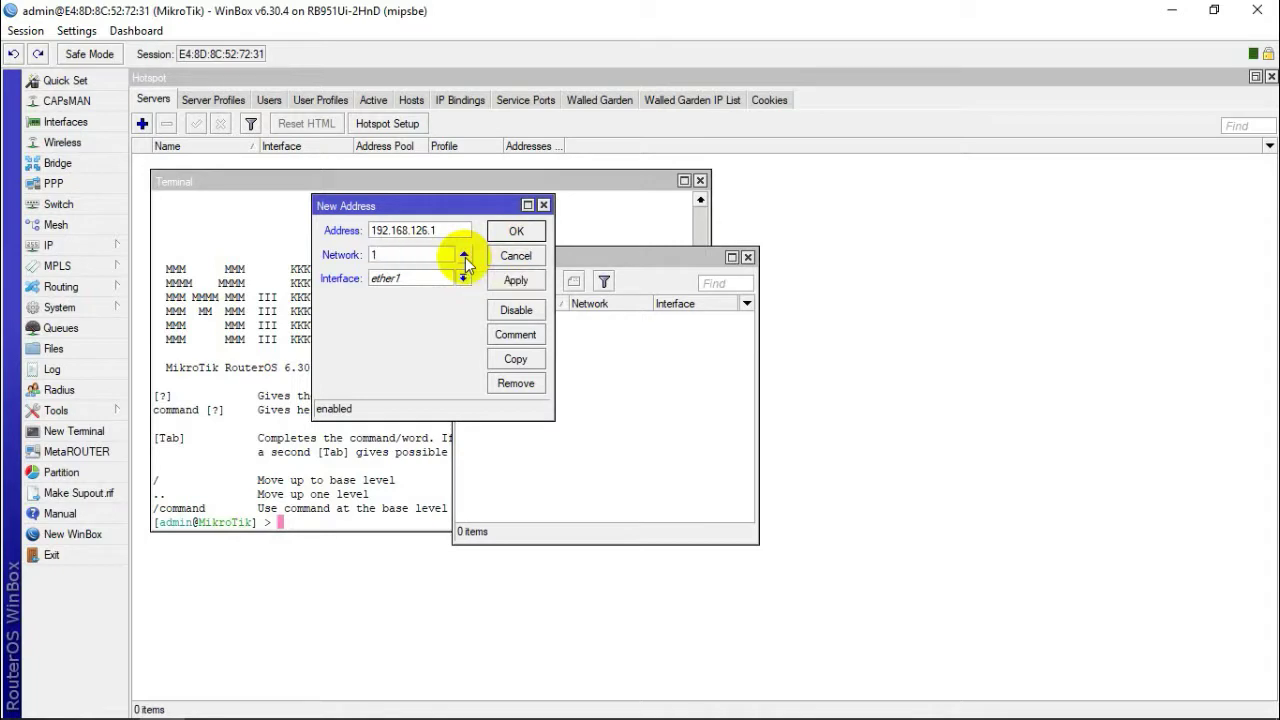
{"action": "type", "text": "92.168.126."}
{"action": "left_click_drag", "start_coordinate": [440, 255], "coordinate": [171, 251]}
{"action": "key", "text": "BackSpace"}
{"action": "left_click", "coordinate": [462, 231]}
{"action": "left_click", "coordinate": [464, 254]}
{"action": "left_click", "coordinate": [500, 232]}
Step: Add the /24 mask so the address reads 192.168.126.1/24
{"action": "double_click", "coordinate": [545, 317]}
{"action": "left_click", "coordinate": [457, 230]}
{"action": "type", "text": "/24"}
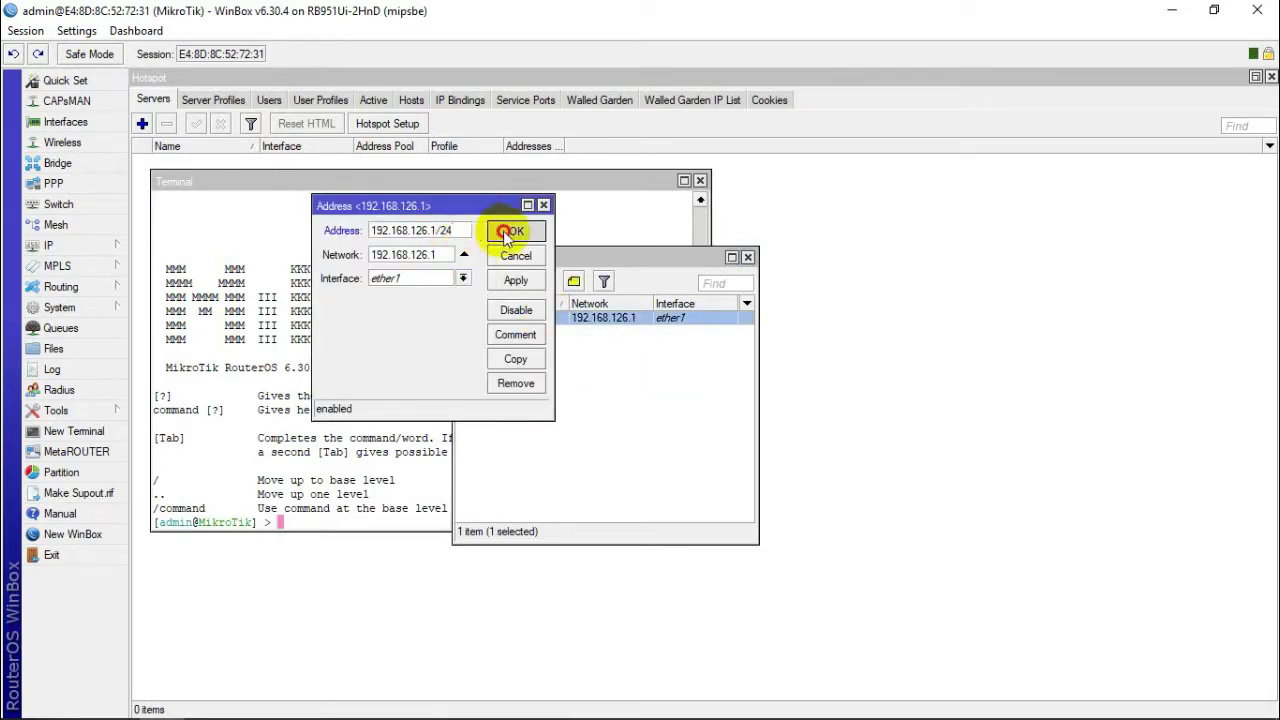
{"action": "left_click", "coordinate": [510, 232]}
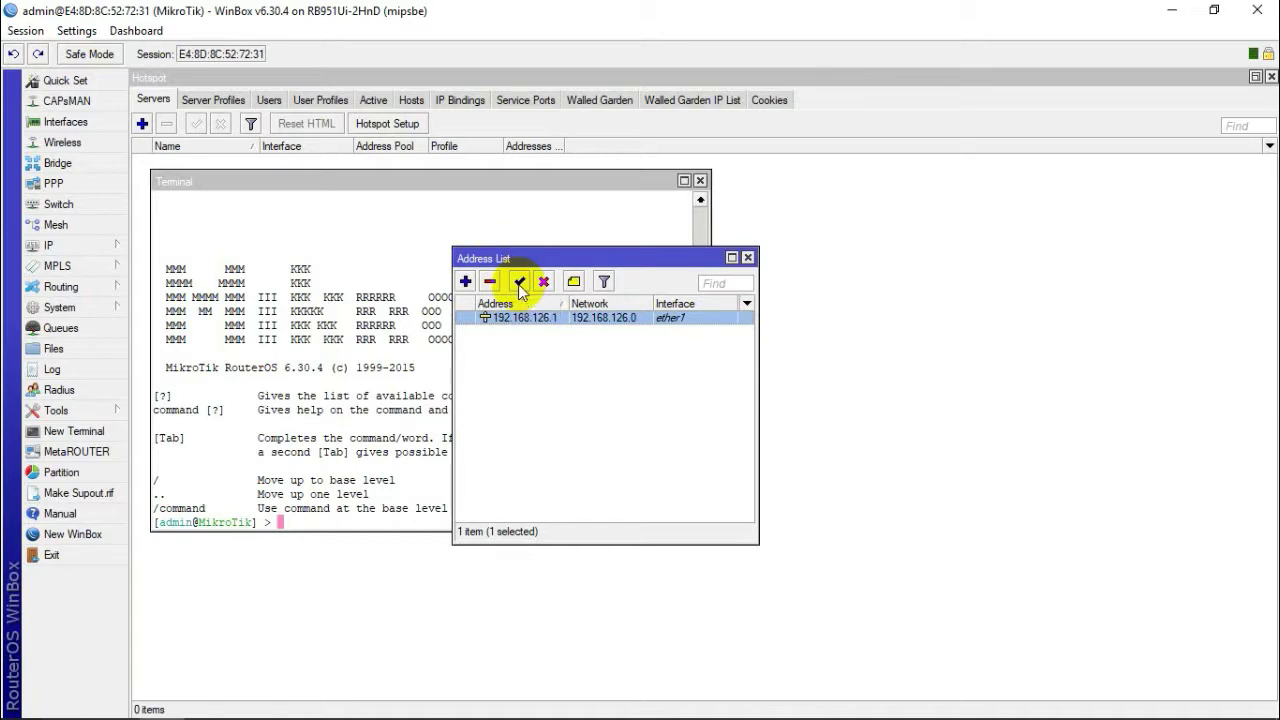
Step: Assign the 192.168.126.1/24 address to wlan1 and close the Address List
{"action": "double_click", "coordinate": [600, 317]}
{"action": "left_click", "coordinate": [463, 278]}
{"action": "left_click", "coordinate": [445, 355]}
{"action": "left_click", "coordinate": [516, 231]}
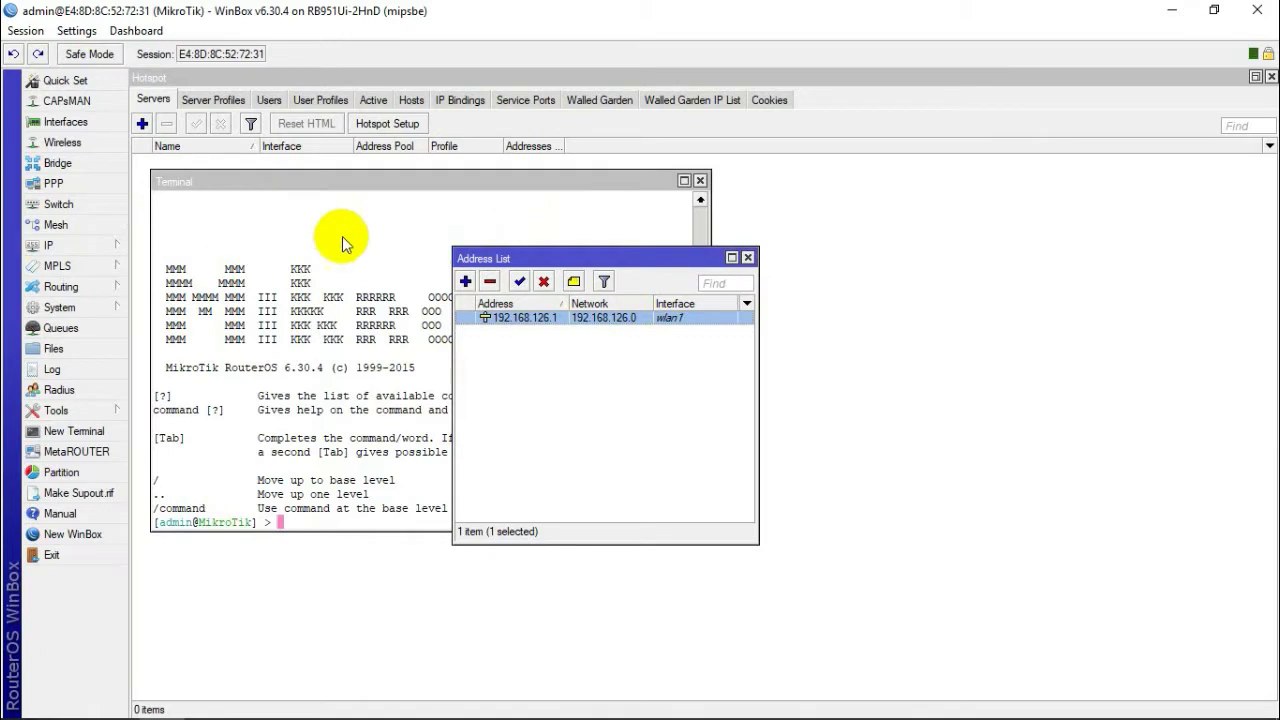
{"action": "left_click", "coordinate": [747, 257]}
{"action": "left_click", "coordinate": [82, 246]}
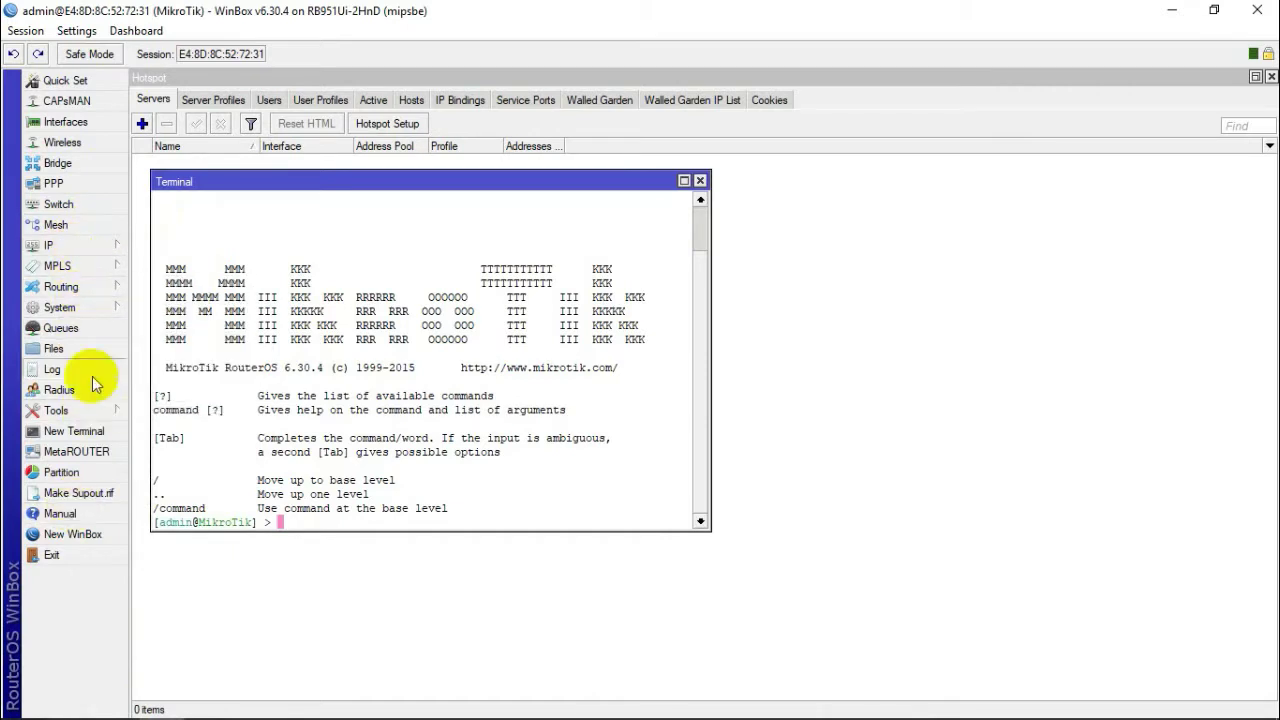
Step: Open the Hotspot settings and discard a manually added hotspot server
{"action": "mouse_move", "coordinate": [100, 252]}
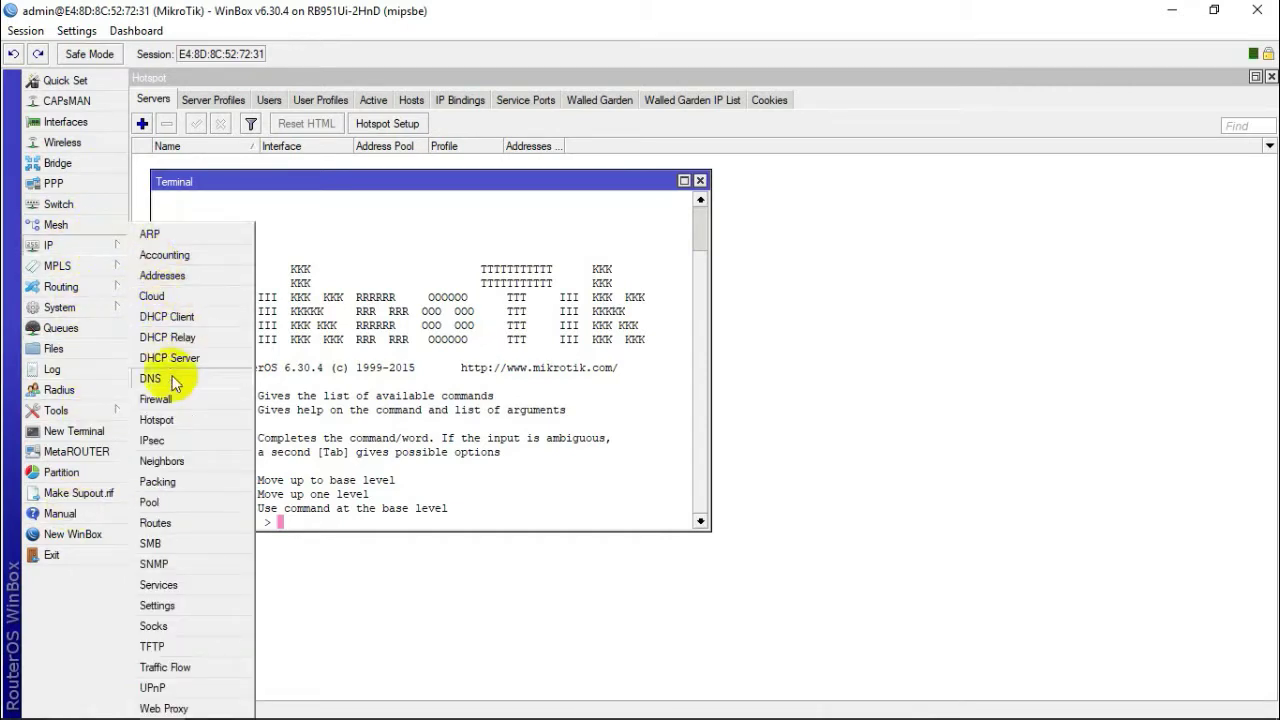
{"action": "left_click", "coordinate": [175, 421]}
{"action": "left_click", "coordinate": [142, 123]}
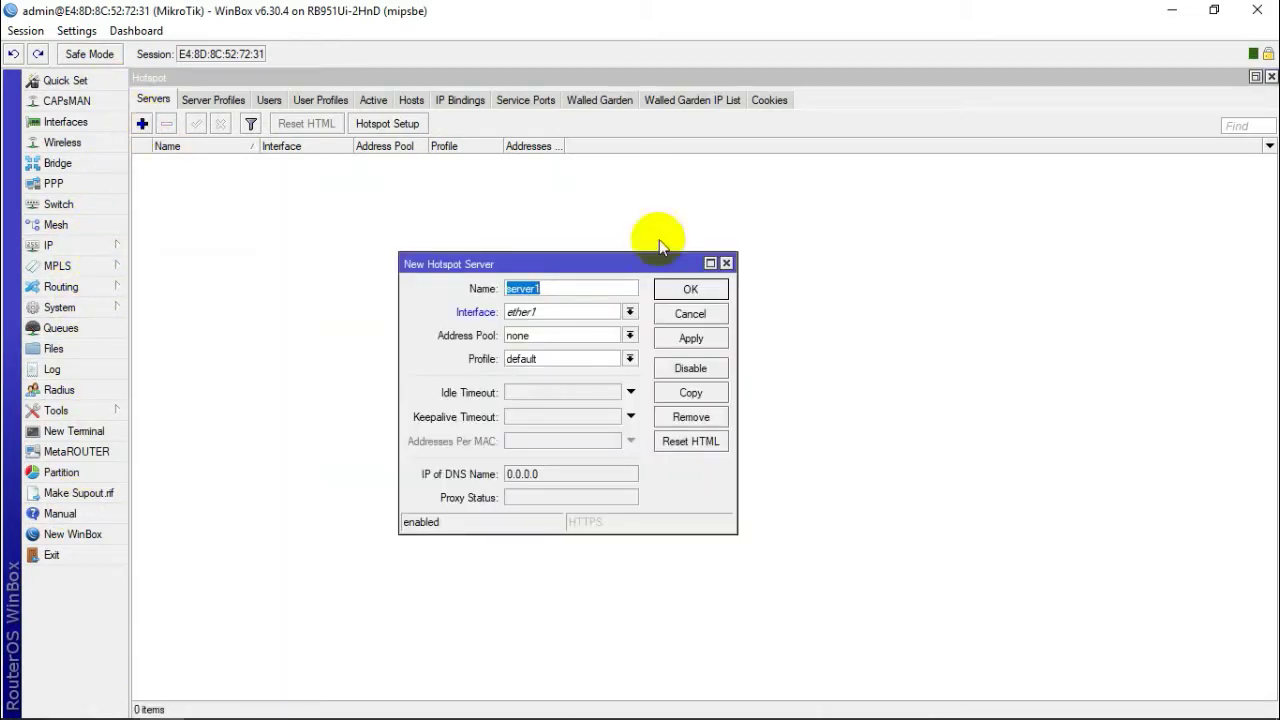
{"action": "key", "text": "BackSpace"}
{"action": "left_click", "coordinate": [690, 313]}
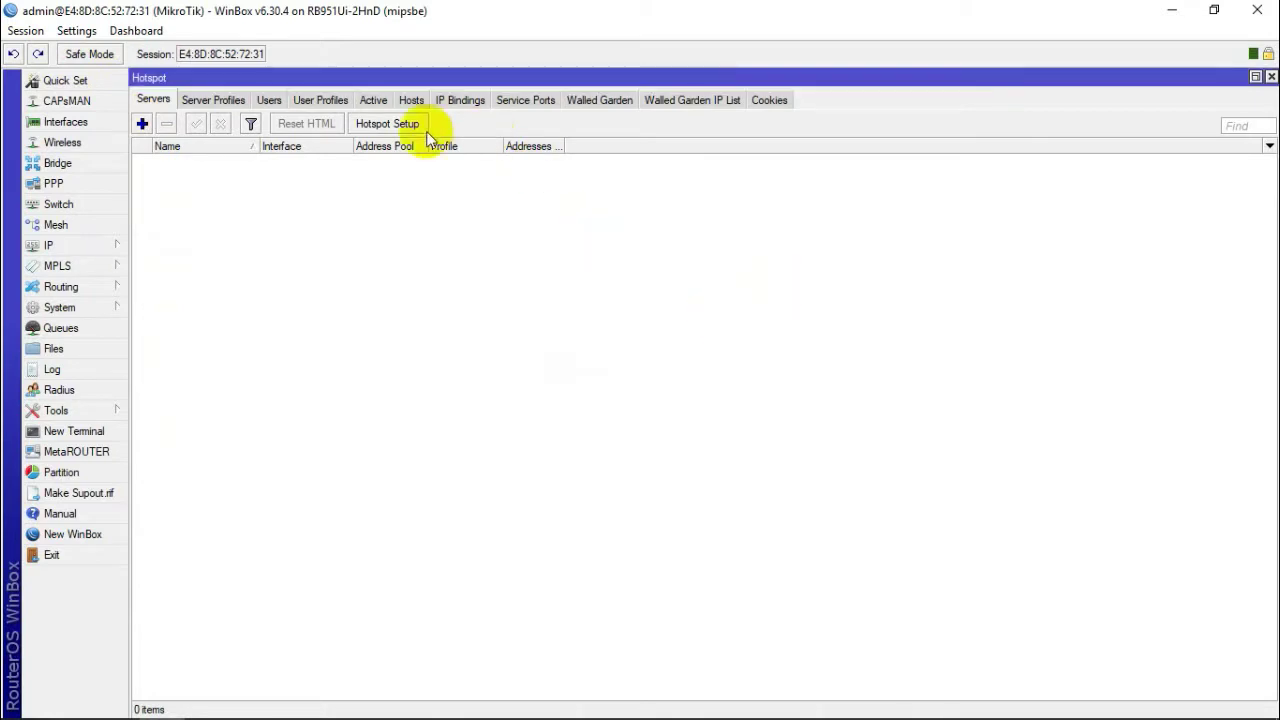
Step: Run Hotspot Setup on wlan1, accepting 192.168.126.1/24, the default pool, no SSL, and no SMTP
{"action": "left_click", "coordinate": [412, 125]}
{"action": "left_click", "coordinate": [652, 377]}
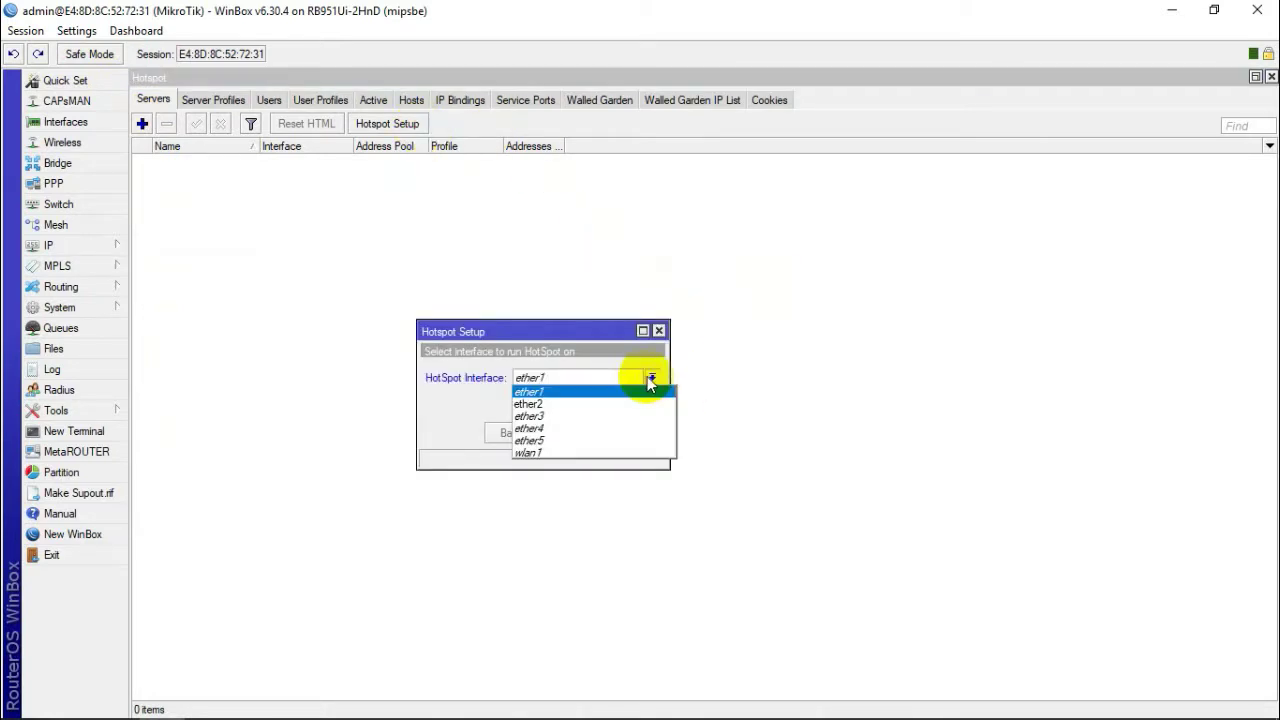
{"action": "left_click", "coordinate": [582, 446]}
{"action": "left_click", "coordinate": [577, 434]}
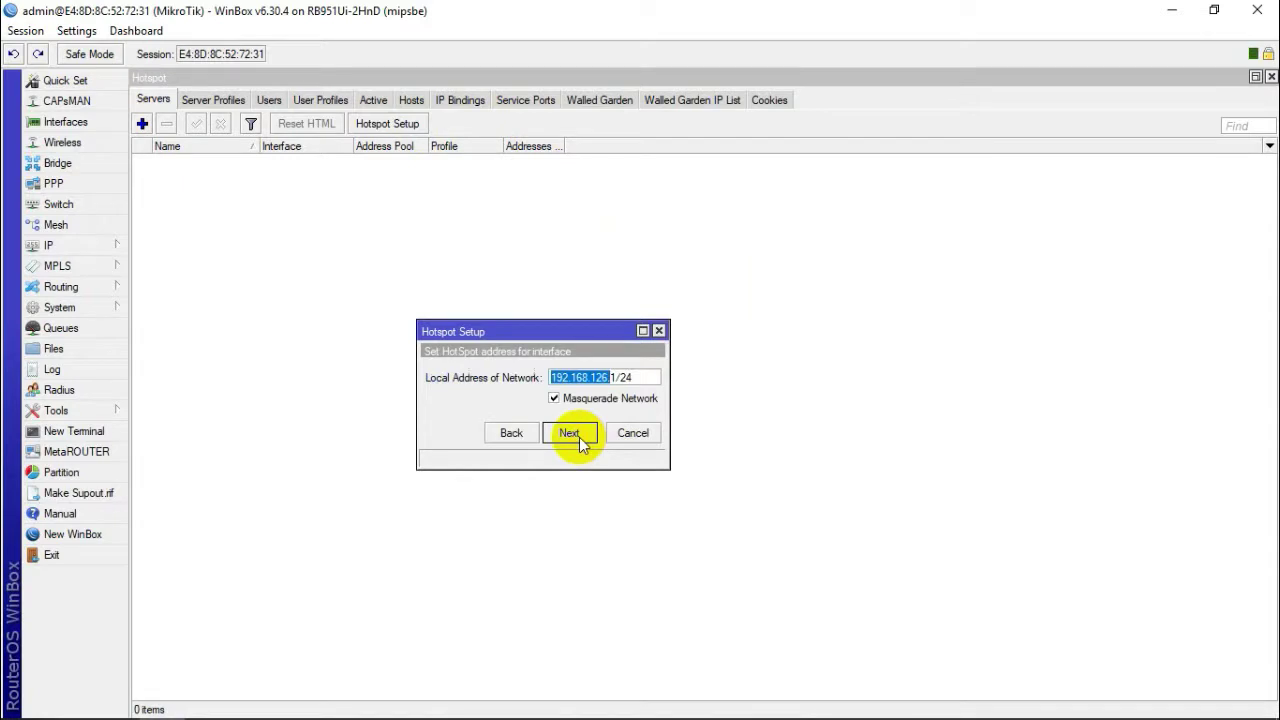
{"action": "left_click", "coordinate": [578, 438]}
{"action": "left_click", "coordinate": [578, 438]}
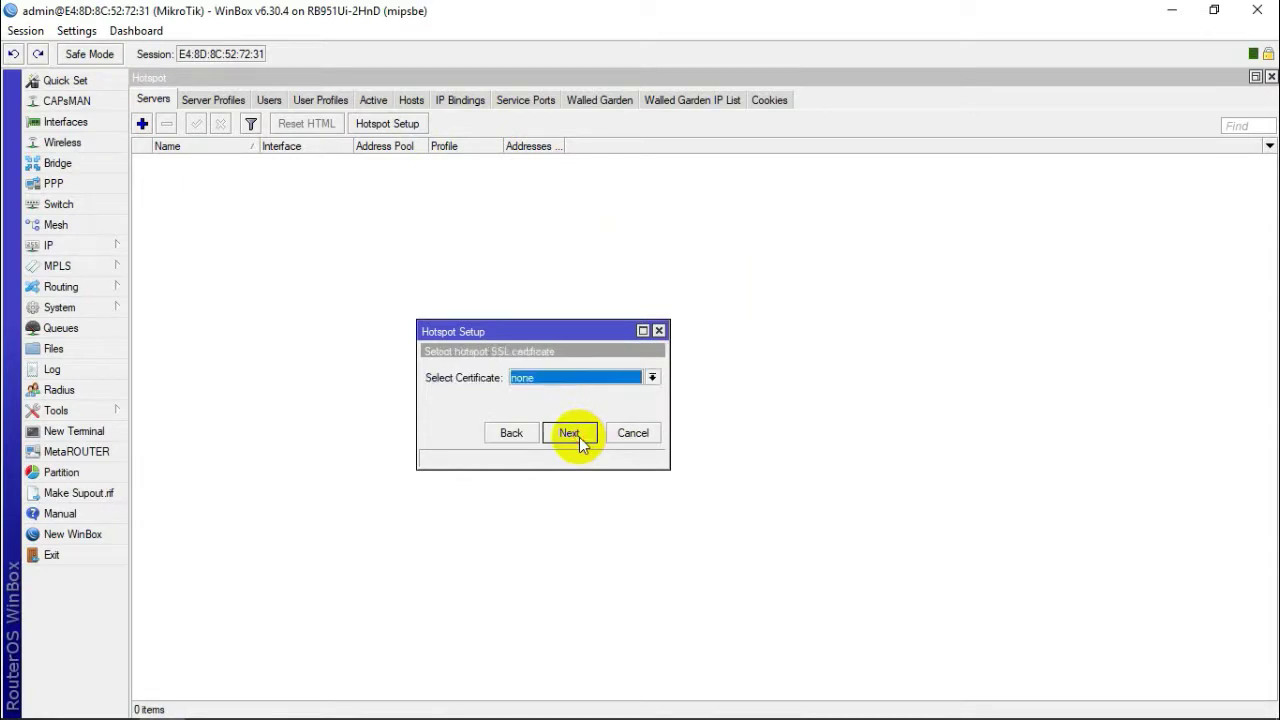
{"action": "left_click", "coordinate": [578, 438]}
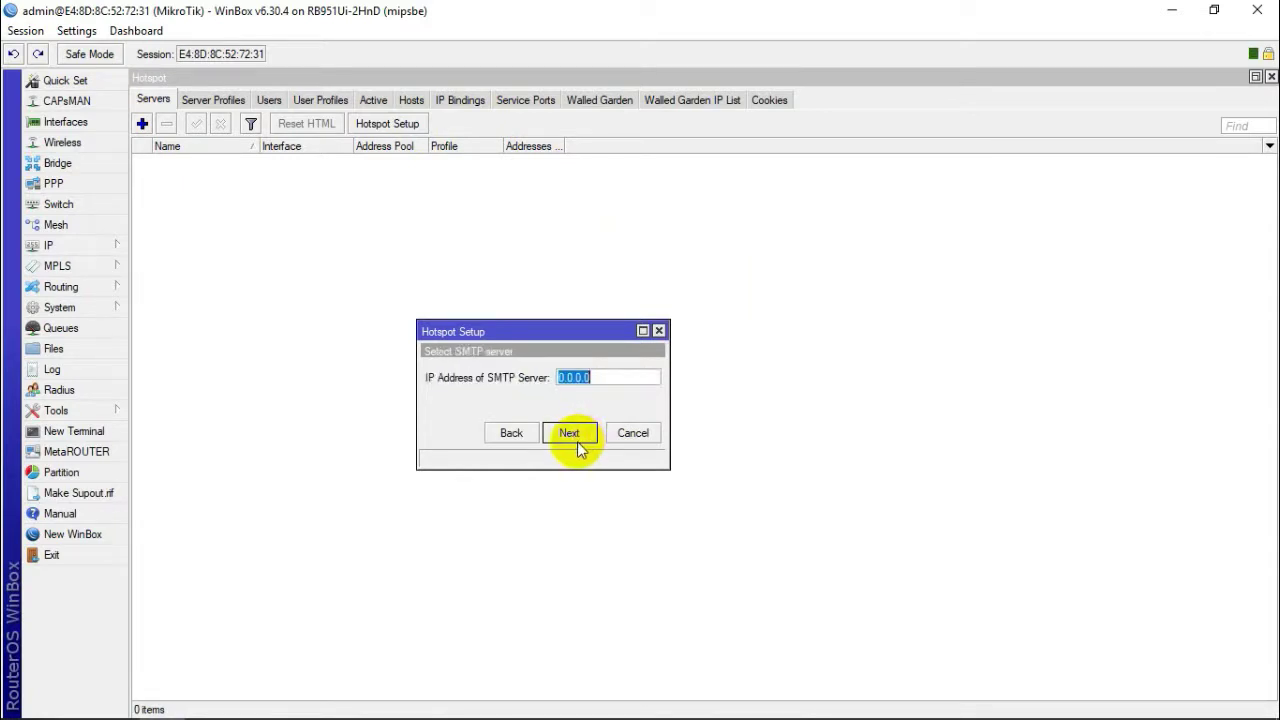
{"action": "left_click", "coordinate": [575, 433]}
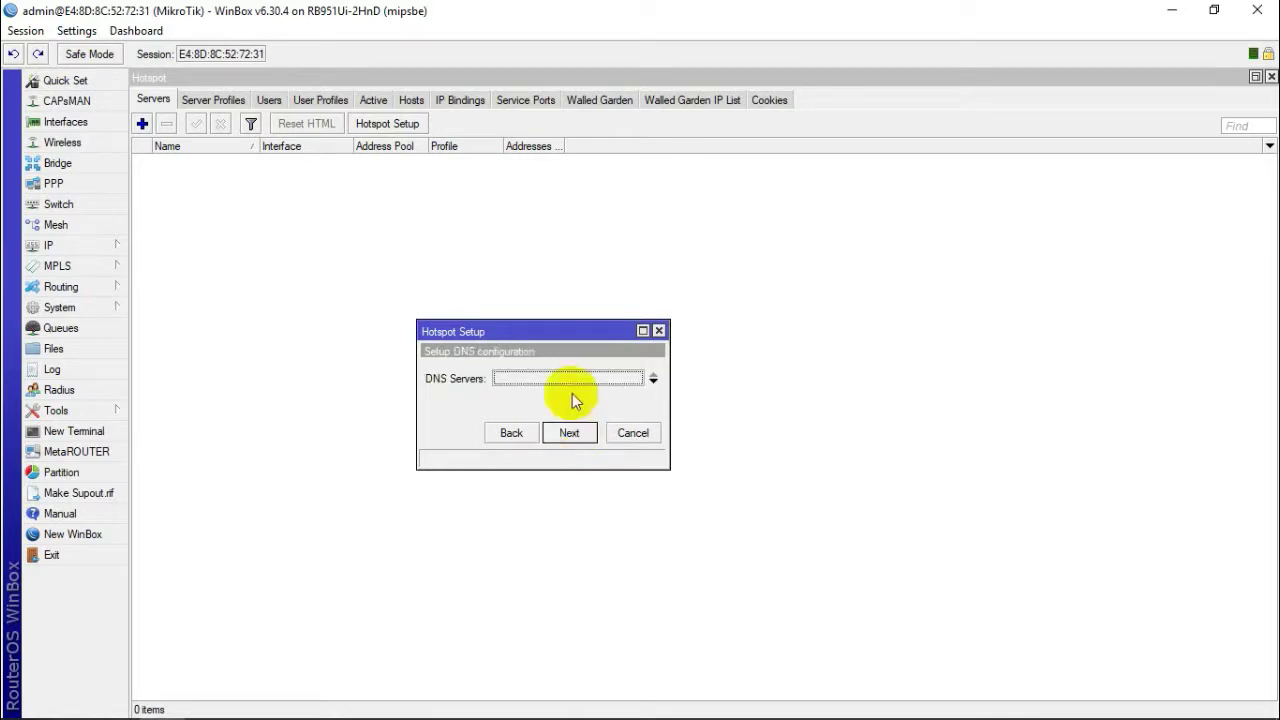
Step: Clear the DNS server, pass the DNS name, set the local user's password, and finish the wizard
{"action": "left_click", "coordinate": [653, 381]}
{"action": "left_click", "coordinate": [575, 433]}
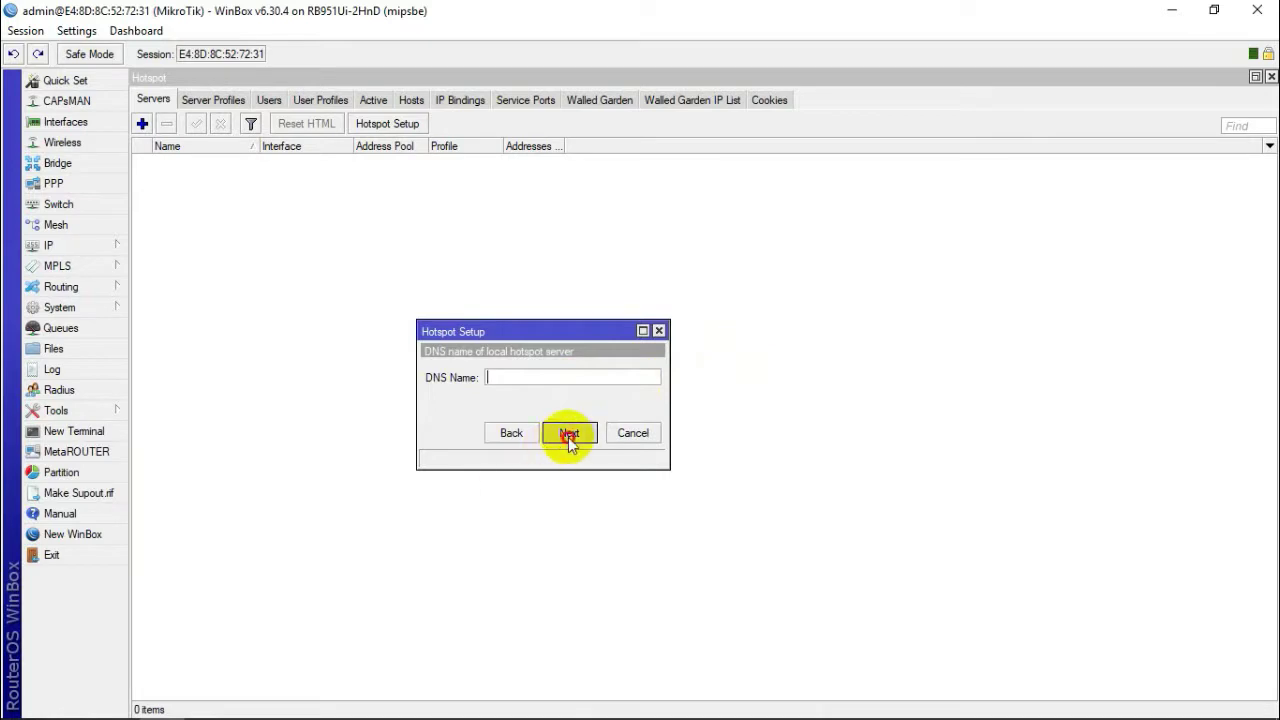
{"action": "left_click", "coordinate": [569, 436]}
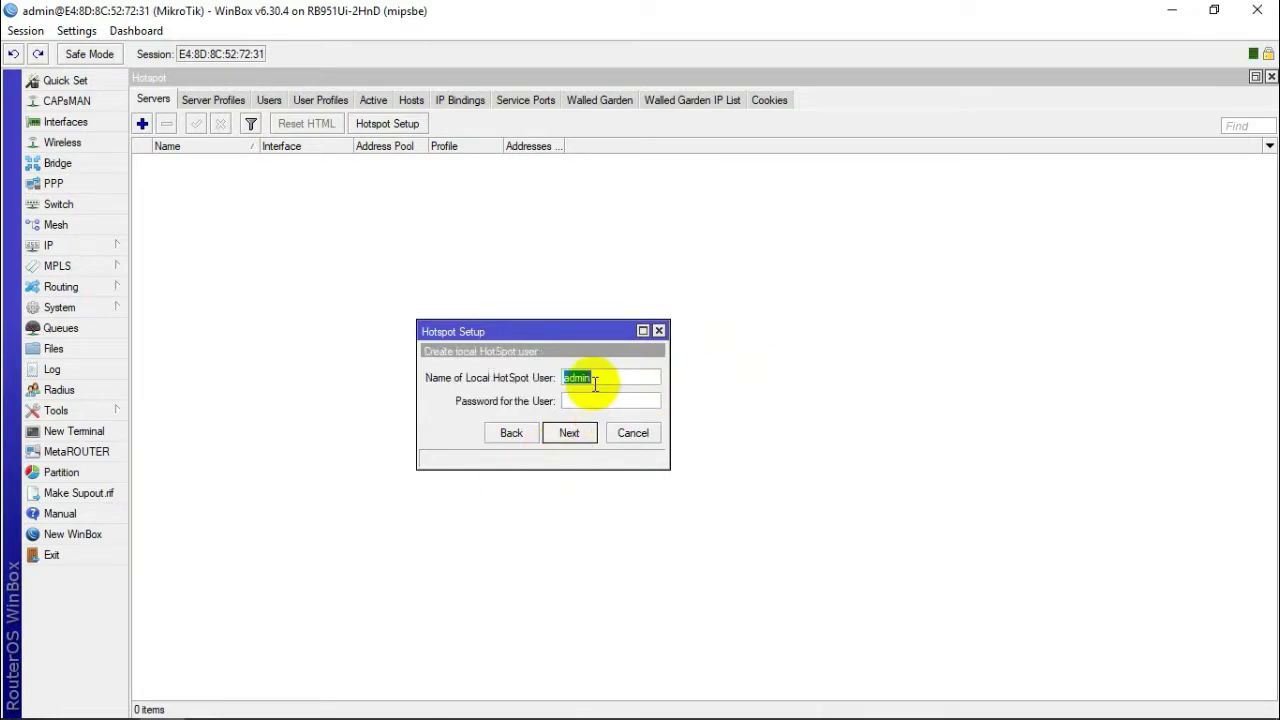
{"action": "left_click", "coordinate": [595, 401]}
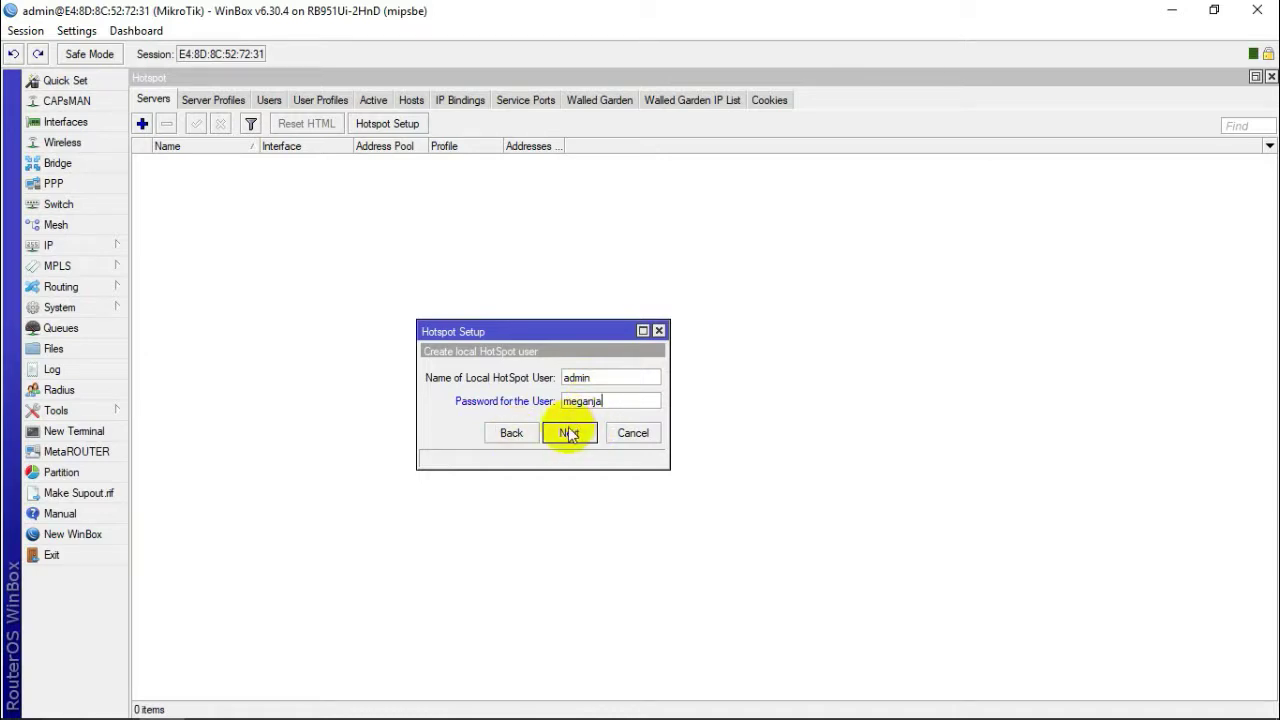
{"action": "left_click", "coordinate": [570, 436]}
{"action": "left_click", "coordinate": [679, 389]}
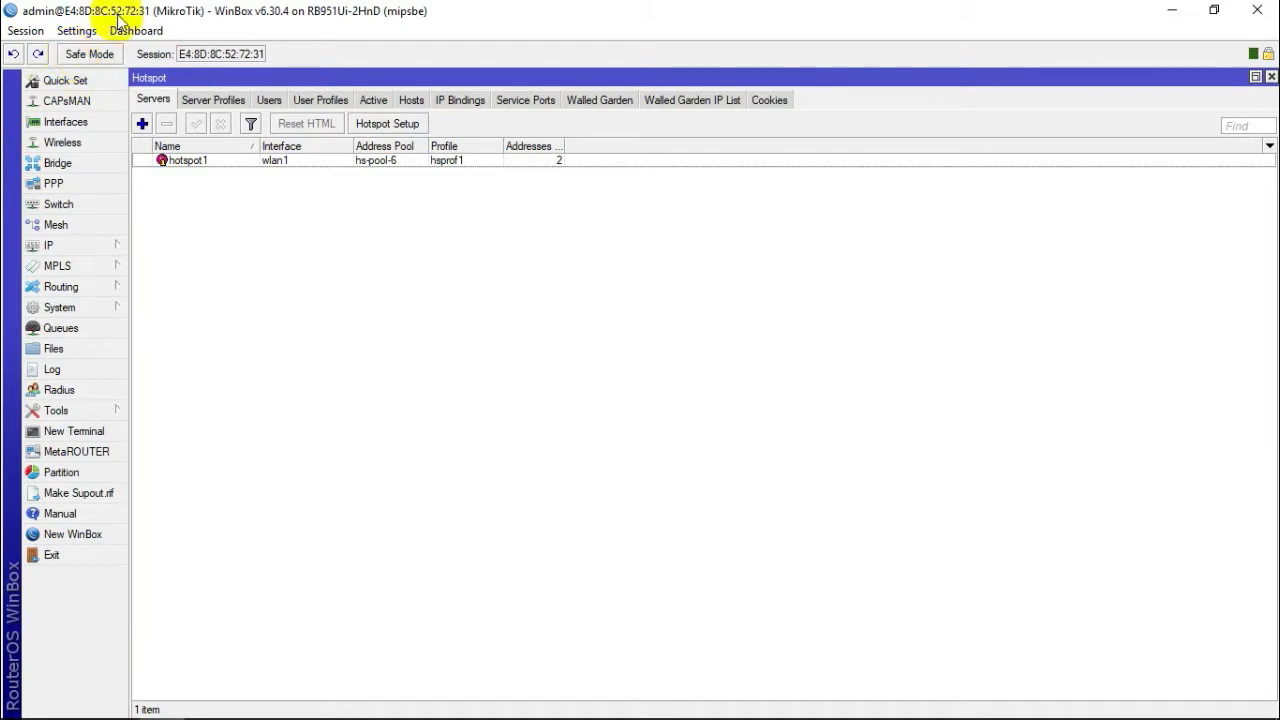
Step: Bring up the Windows taskbar
{"action": "mouse_move", "coordinate": [268, 710]}
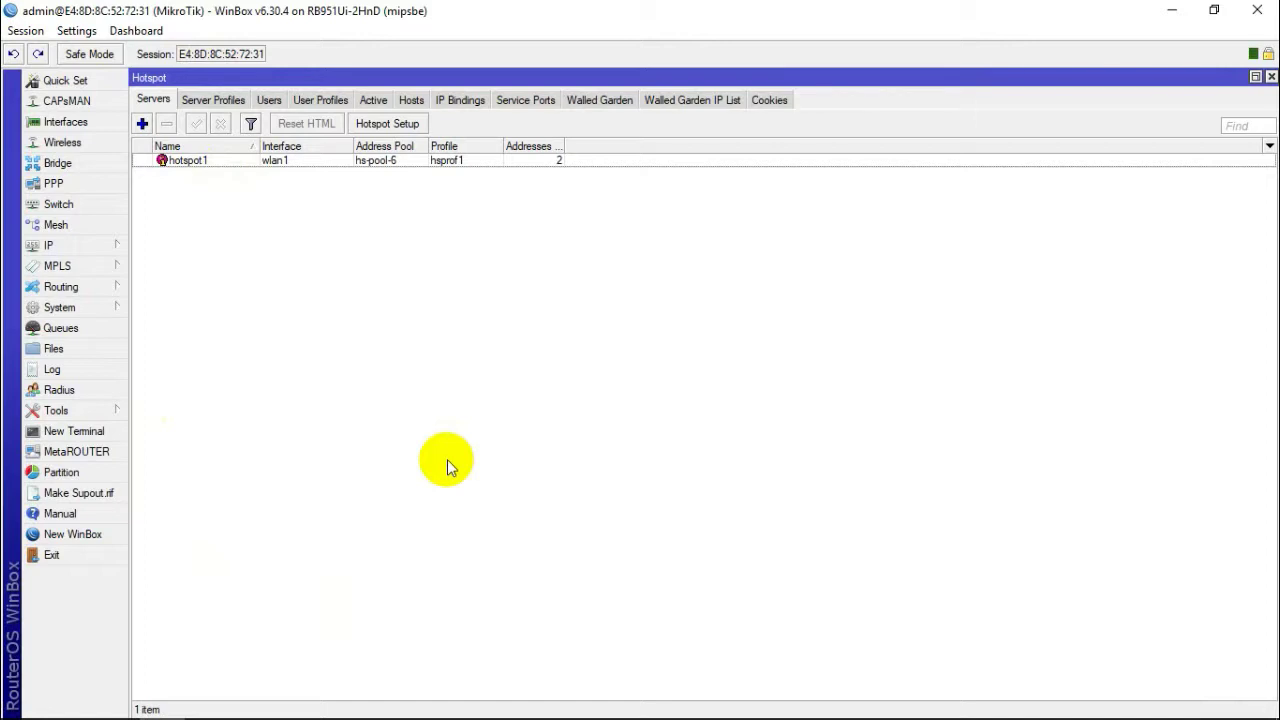
{"action": "mouse_move", "coordinate": [627, 712]}
{"action": "left_click", "coordinate": [853, 708]}
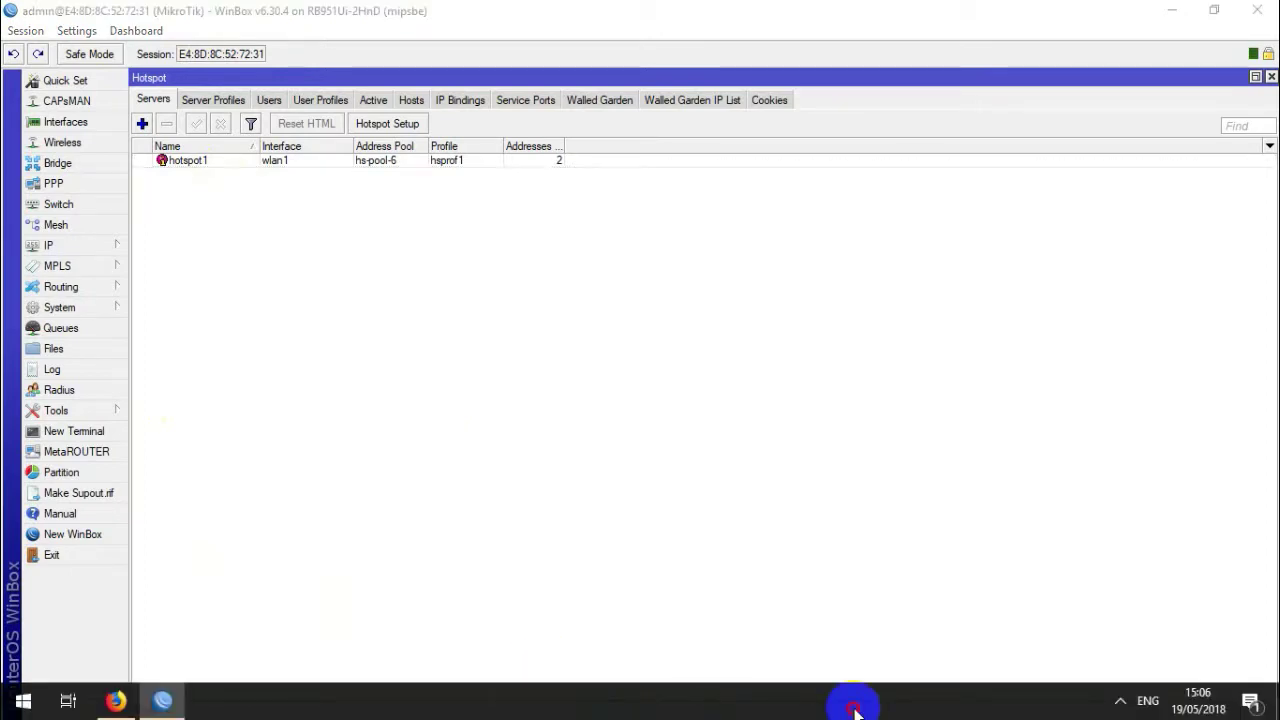
Step: Connect the PC to the open Megan2a Wi-Fi network from the tray, then close the network list
{"action": "left_click", "coordinate": [1120, 701]}
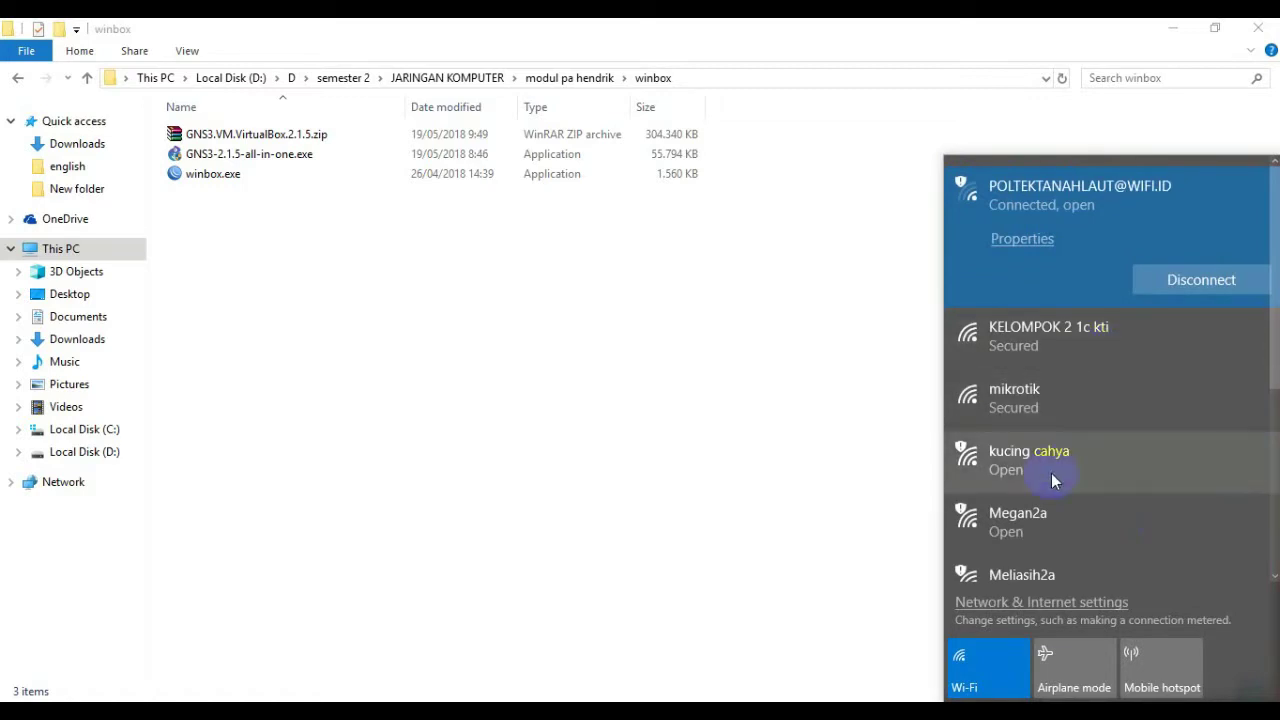
{"action": "left_click", "coordinate": [1034, 528]}
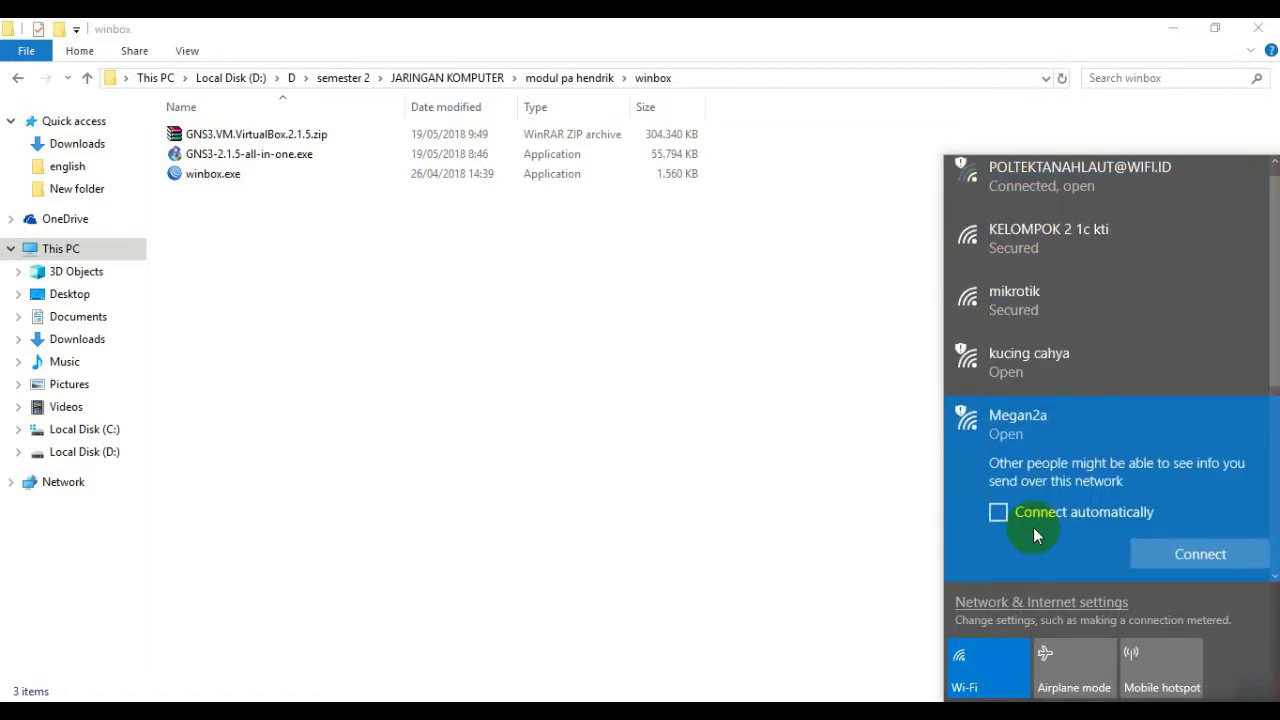
{"action": "left_click", "coordinate": [1182, 555]}
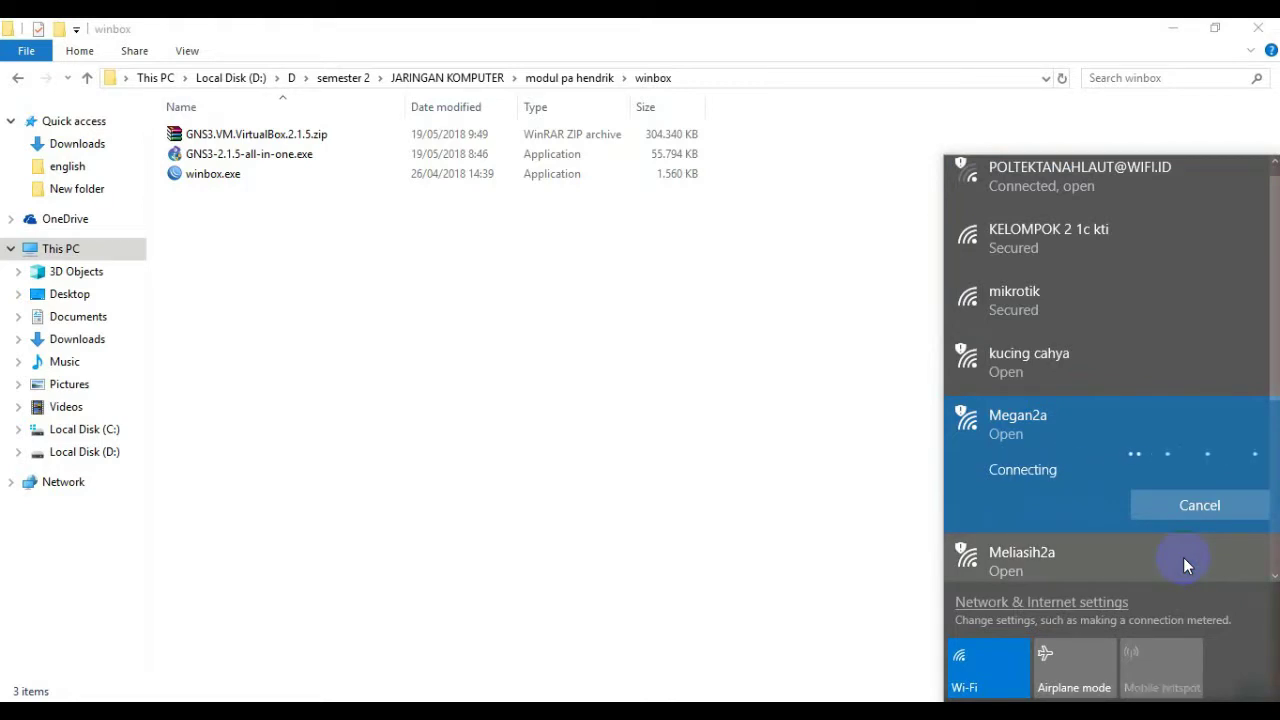
{"action": "left_click", "coordinate": [1060, 476]}
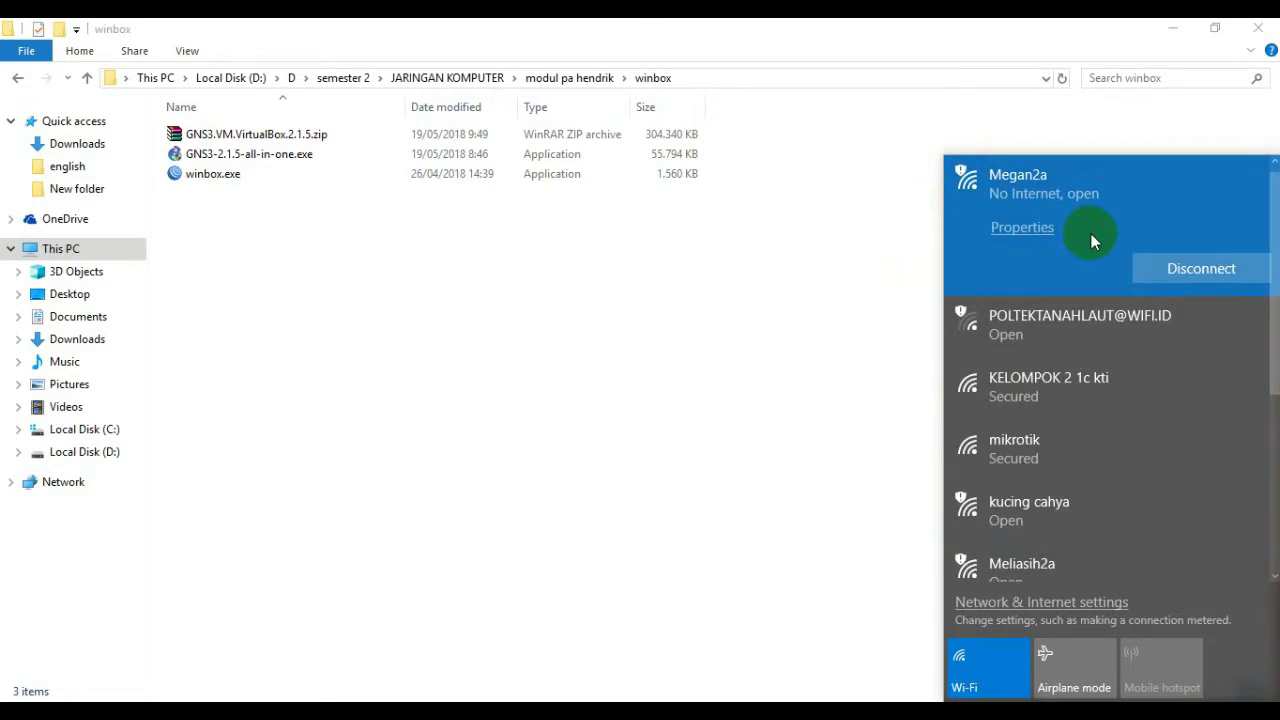
{"action": "left_click", "coordinate": [738, 320]}
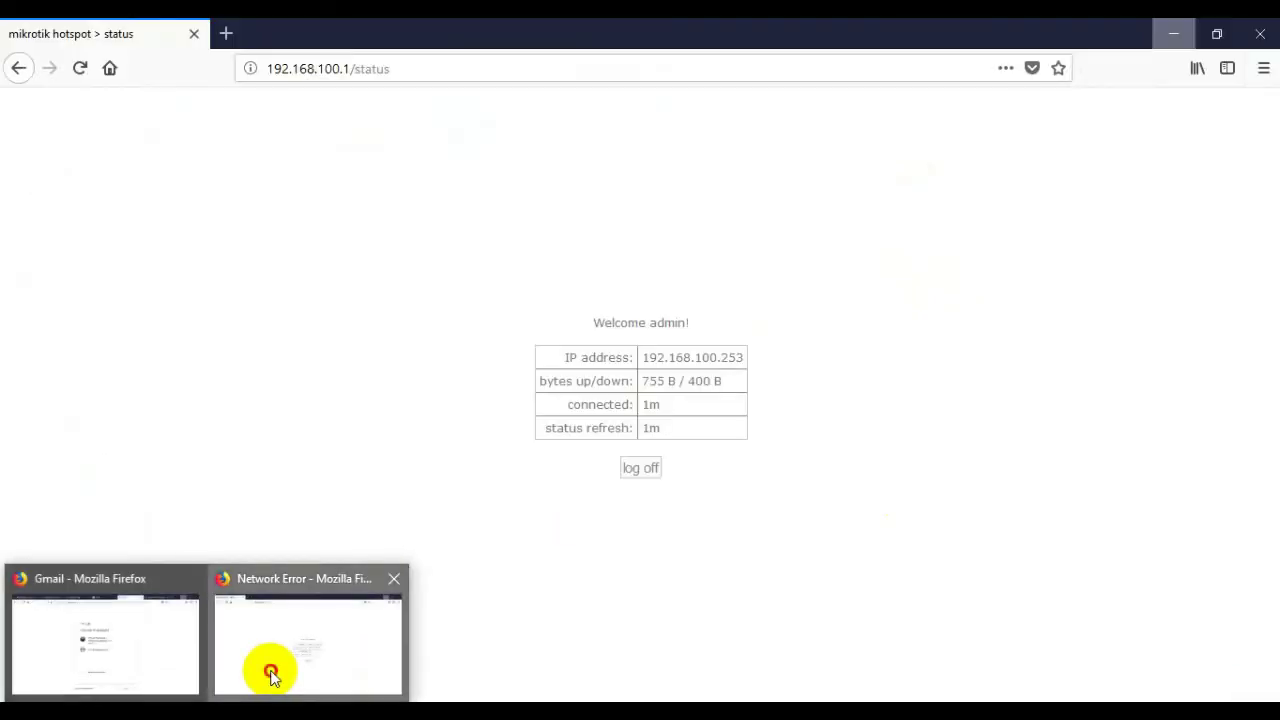
Step: Bring Firefox forward and browse to 192.168.126.1 to load the hotspot login page
{"action": "left_click", "coordinate": [272, 674]}
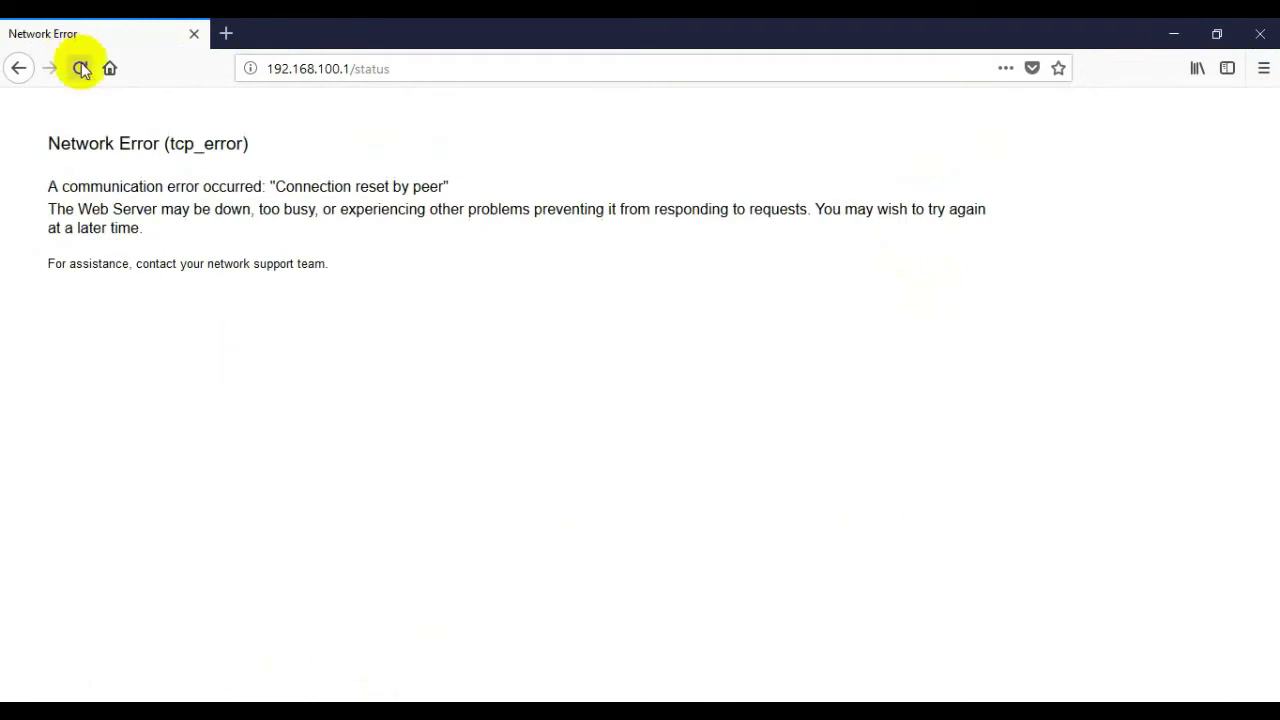
{"action": "left_click", "coordinate": [347, 62]}
{"action": "left_click", "coordinate": [438, 57]}
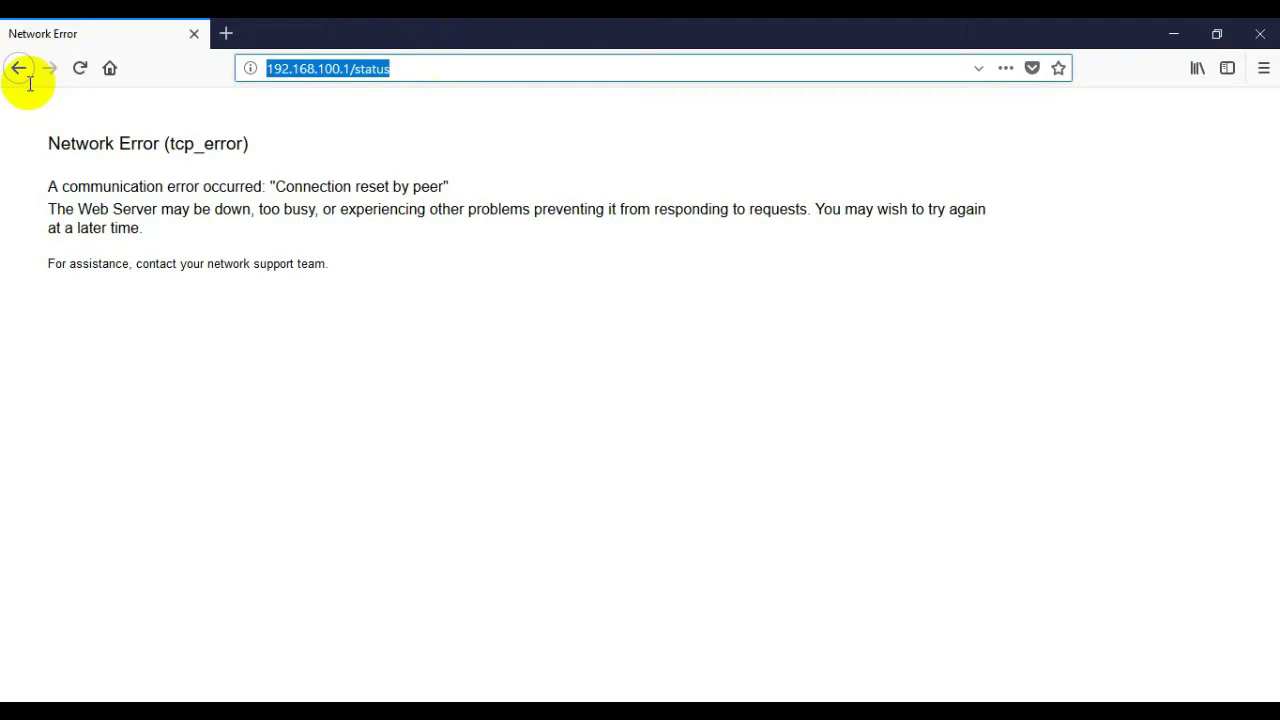
{"action": "type", "text": "192.168.1"}
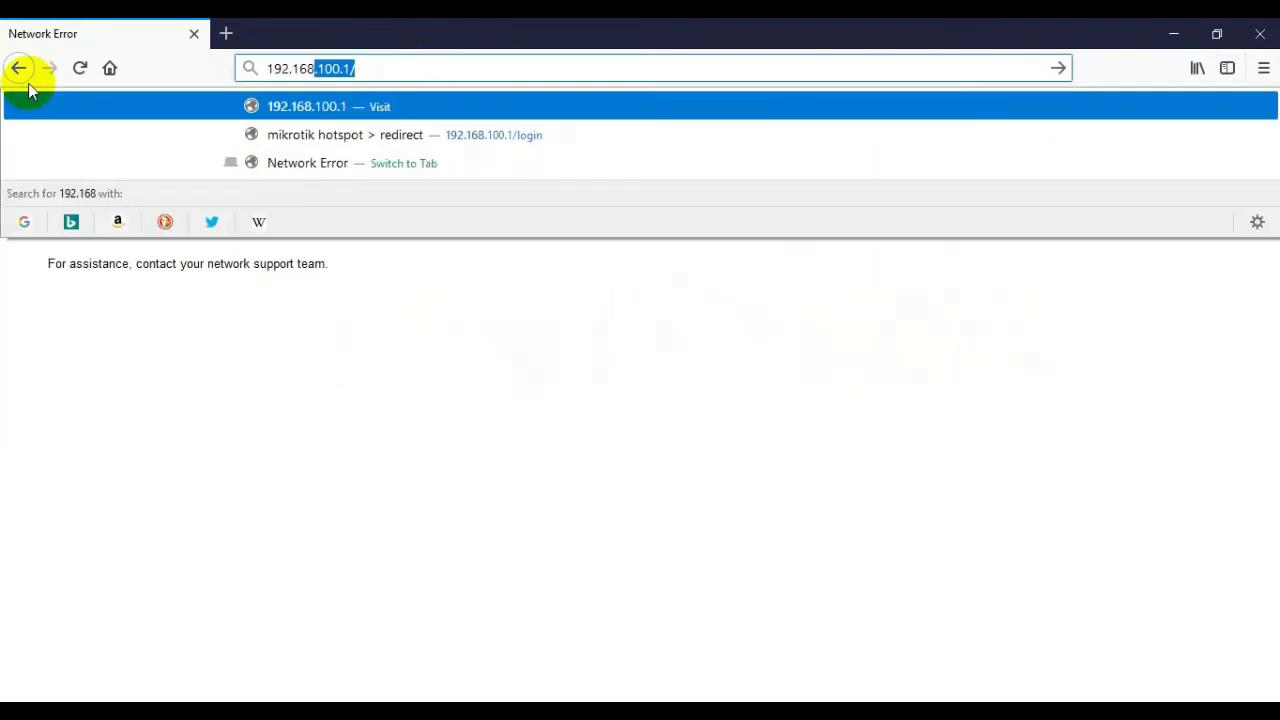
{"action": "type", "text": "26"}
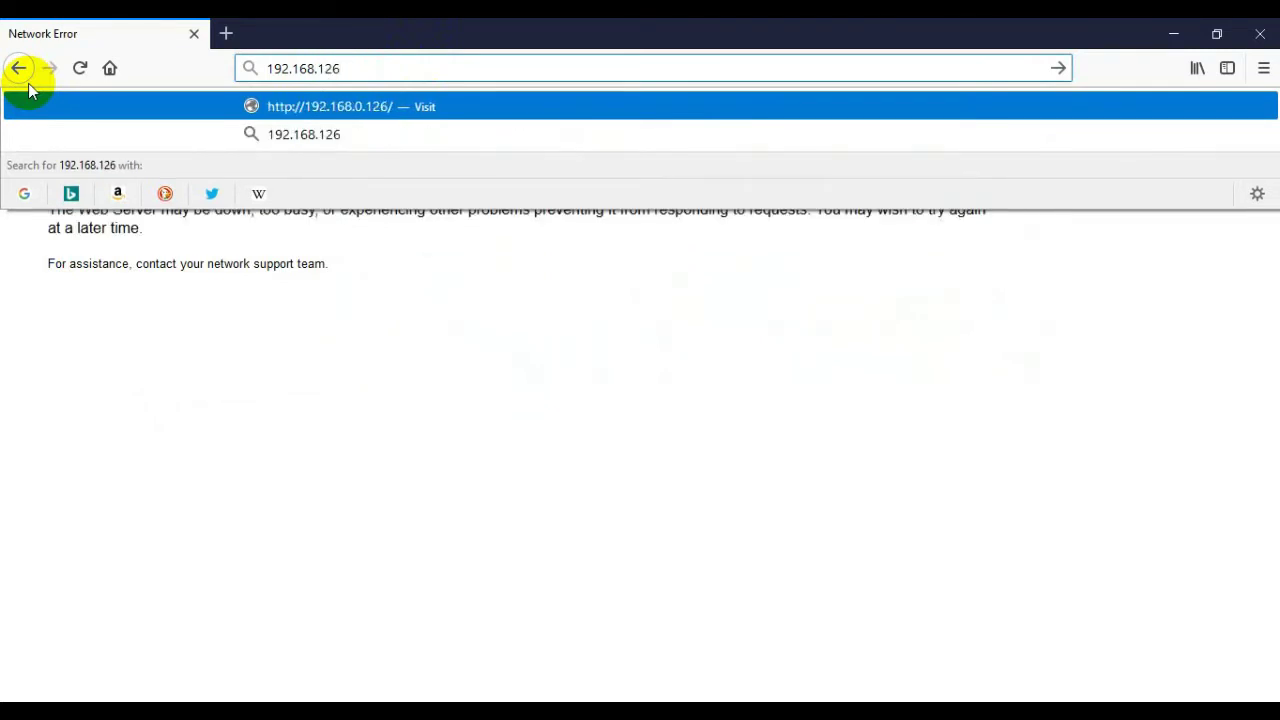
{"action": "type", "text": ".1"}
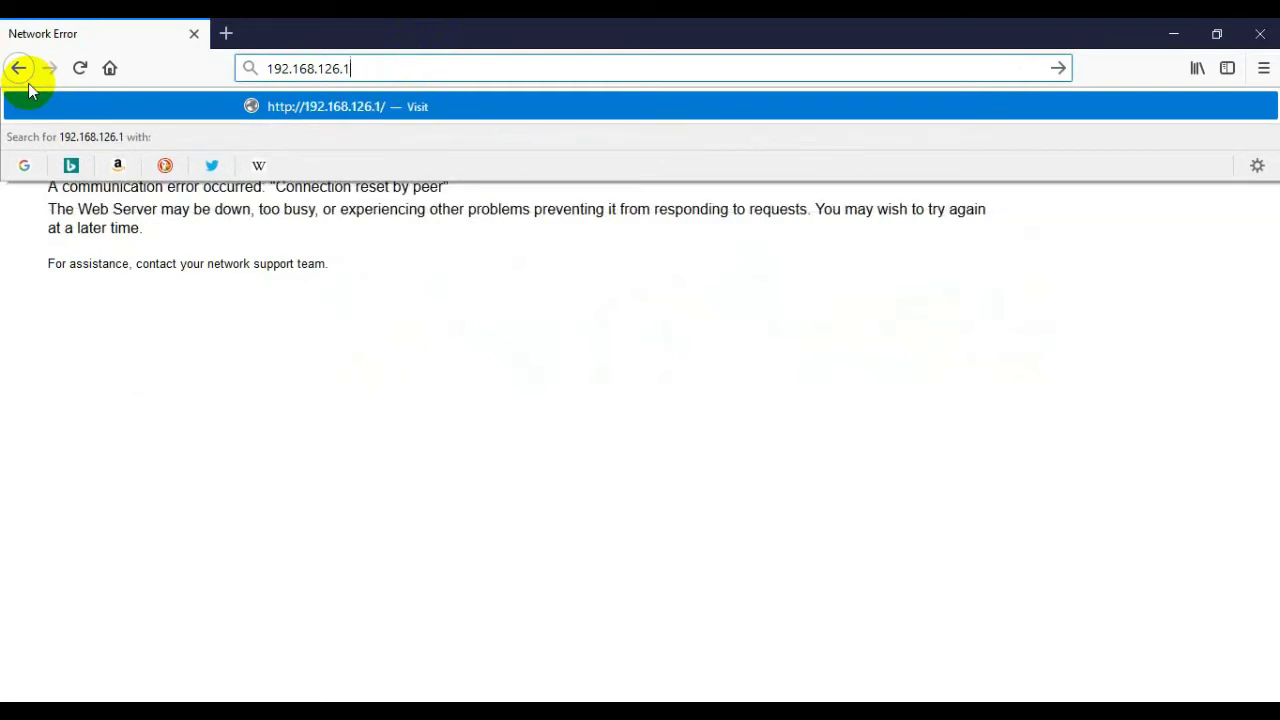
{"action": "key", "text": "Return"}
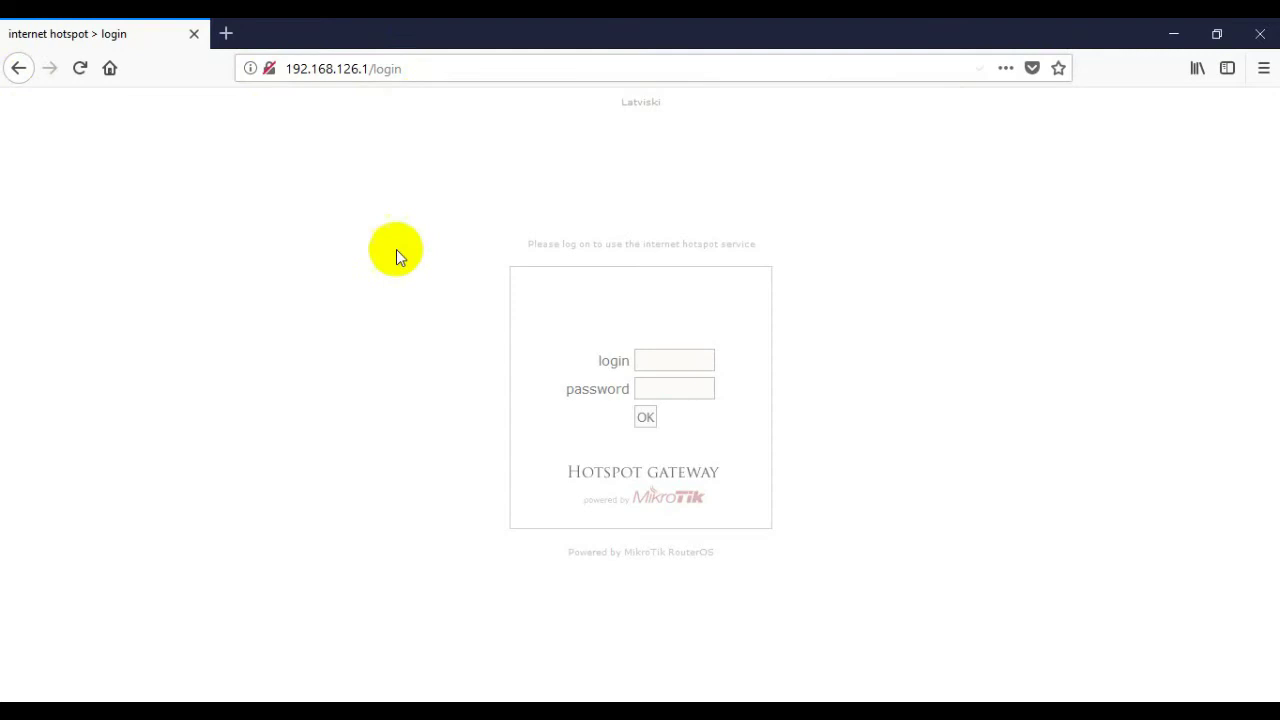
Step: Log in to the hotspot as admin with the user's password and decline saving the login
{"action": "left_click", "coordinate": [653, 360]}
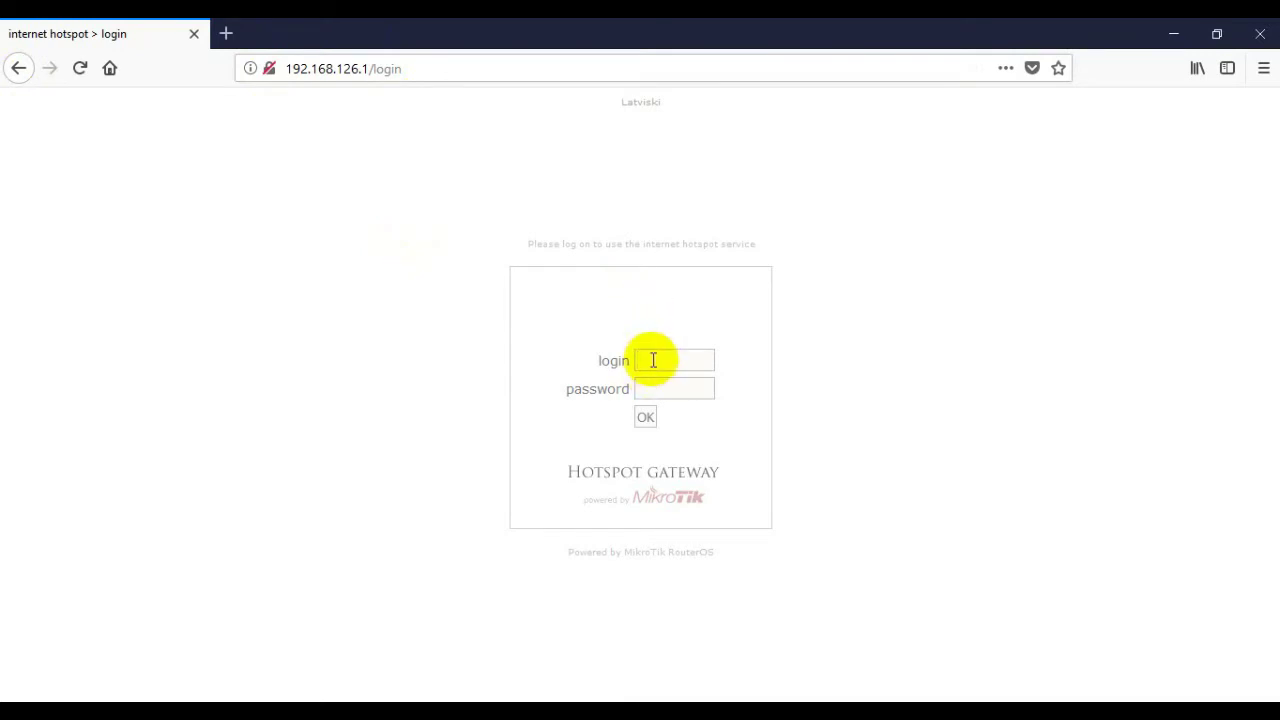
{"action": "type", "text": "admin"}
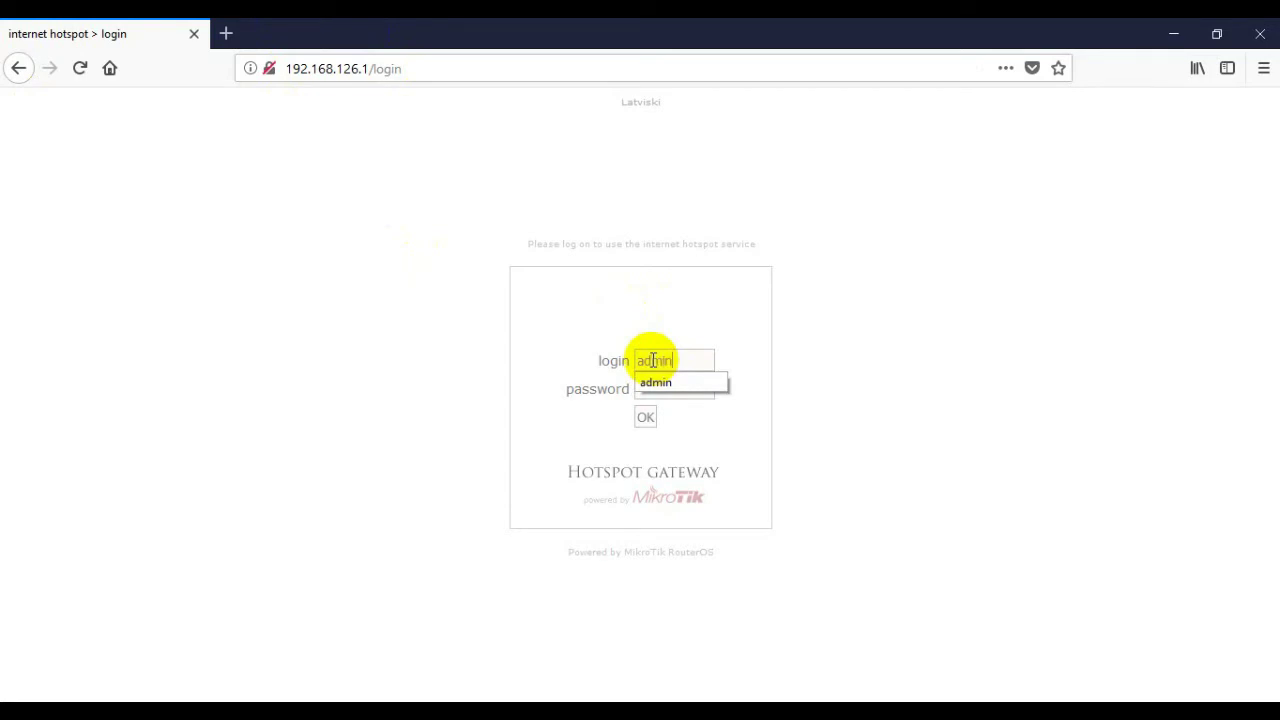
{"action": "left_click", "coordinate": [668, 388]}
{"action": "left_click", "coordinate": [668, 391]}
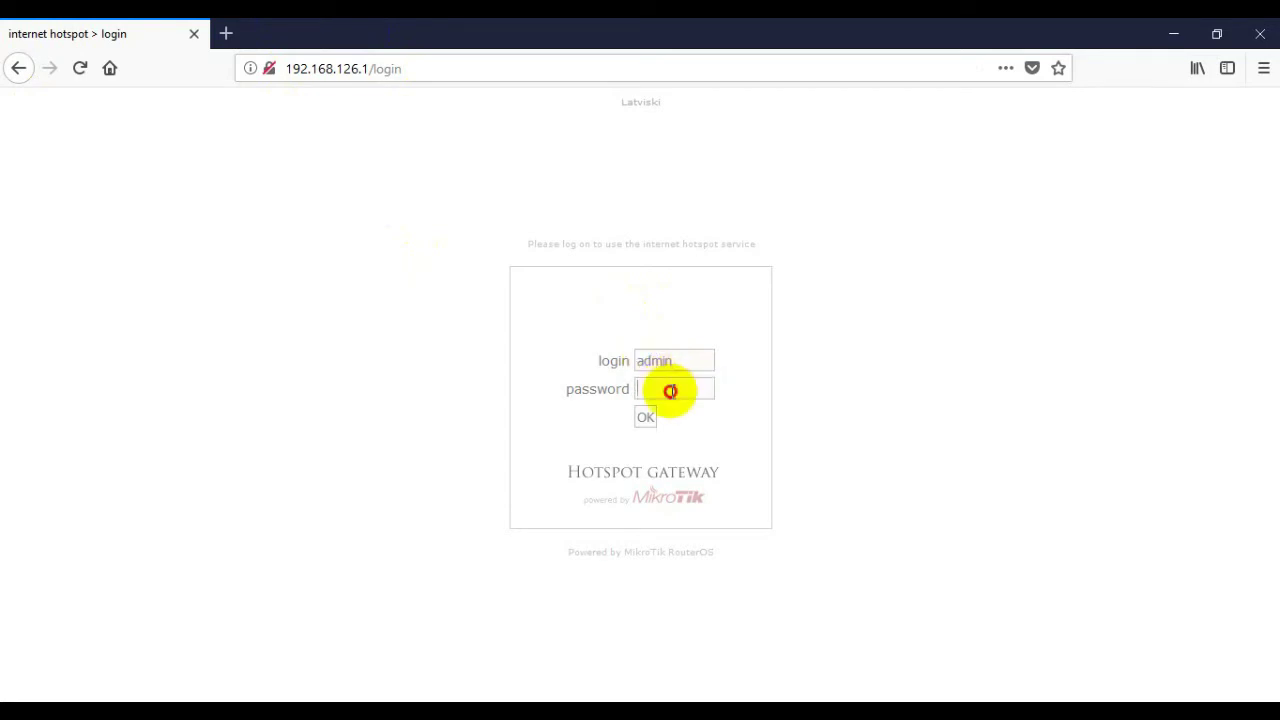
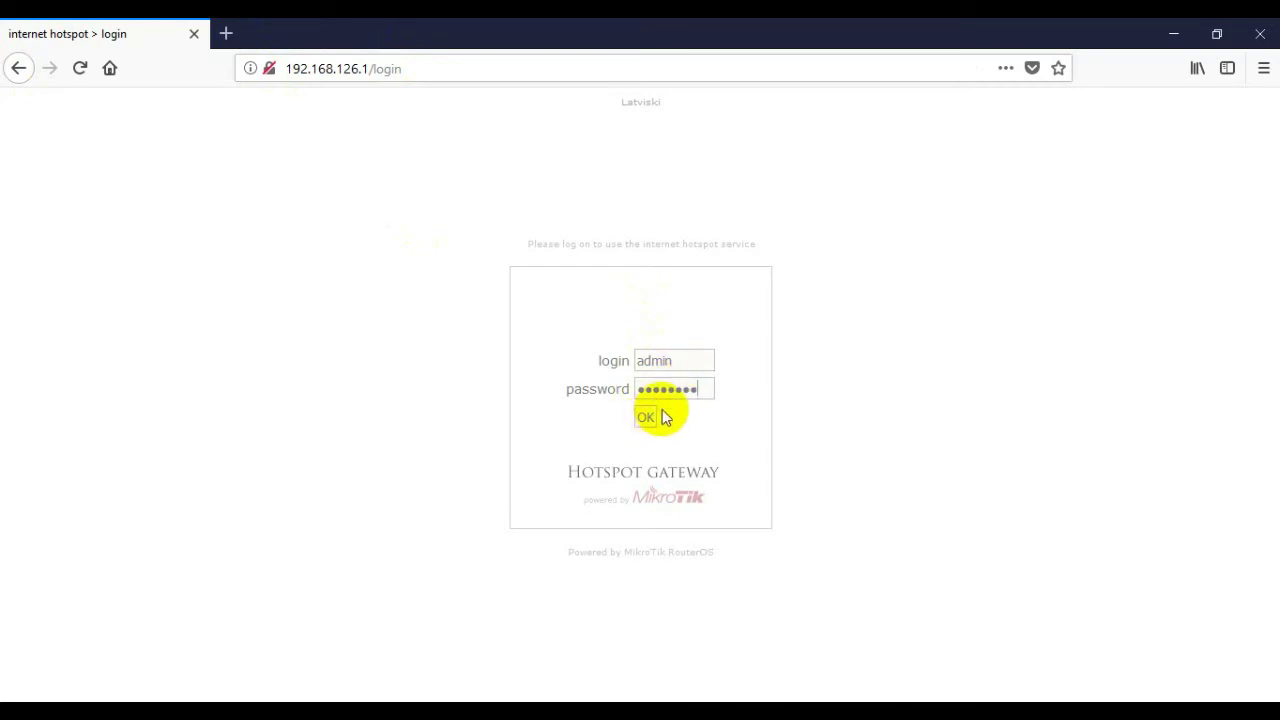
{"action": "left_click", "coordinate": [647, 417]}
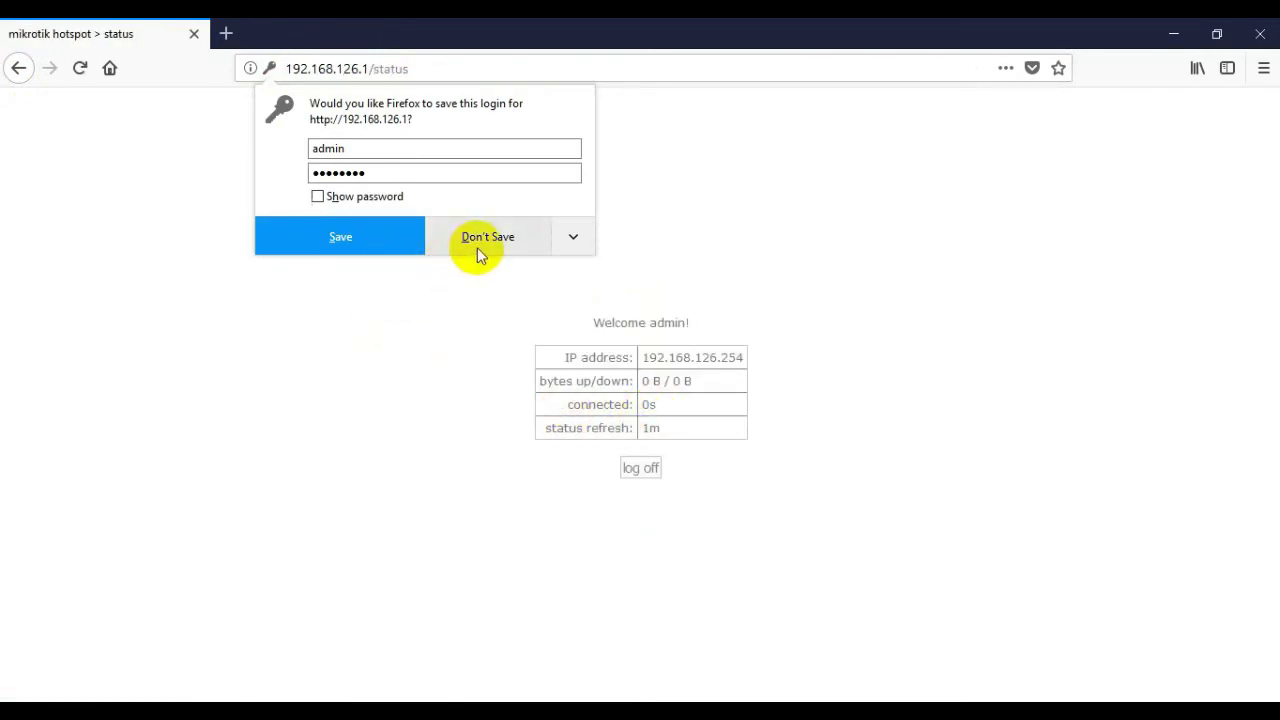
{"action": "left_click", "coordinate": [368, 233]}
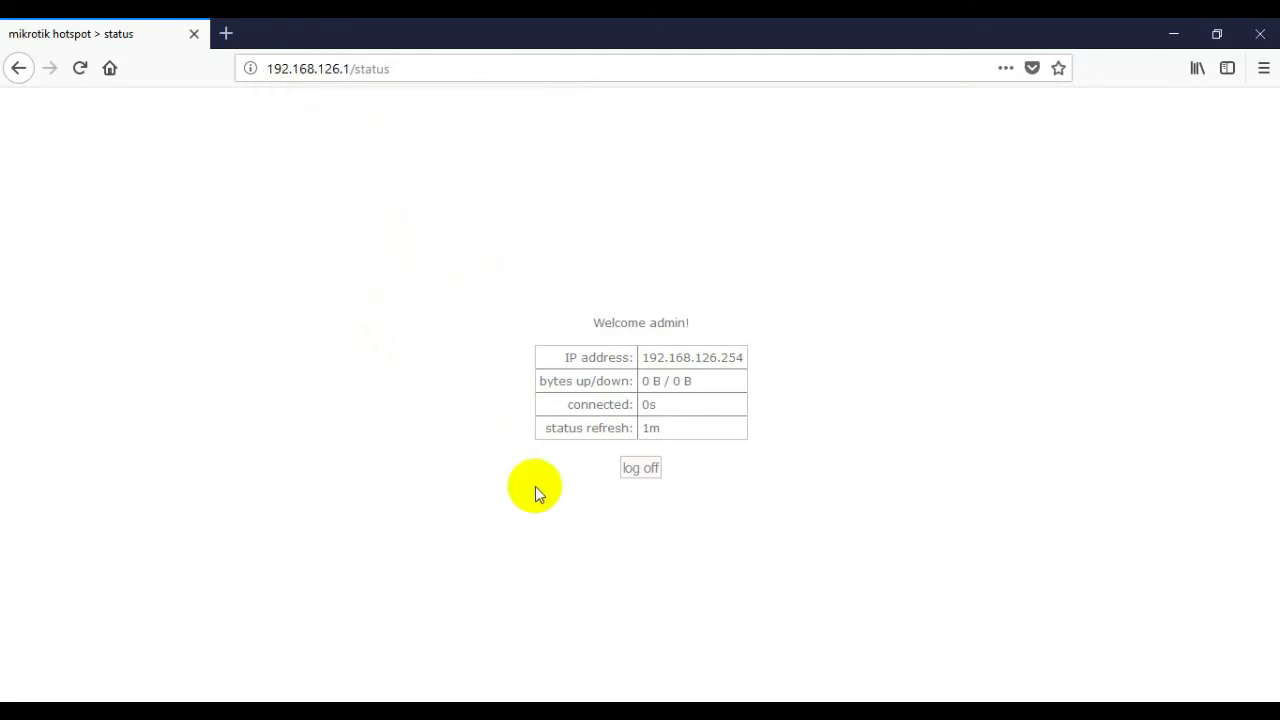